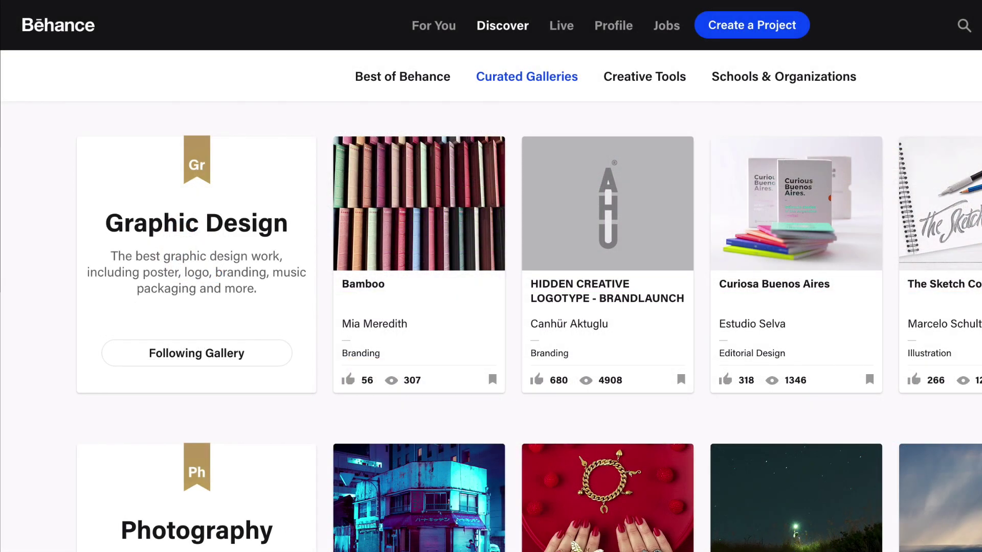
Step: Scroll down through the Curated Galleries page
scroll(528, 327, down, 10)
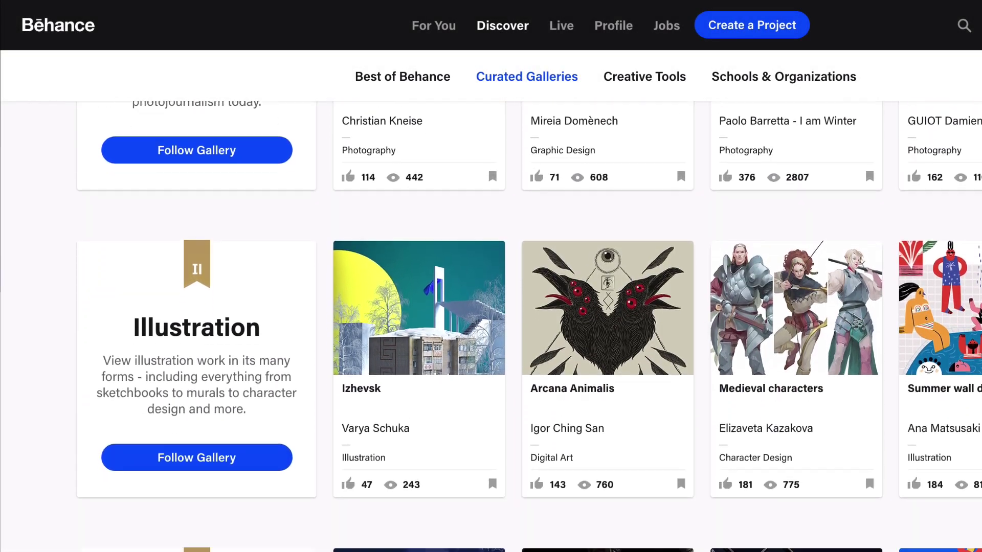
scroll(528, 327, down, 5)
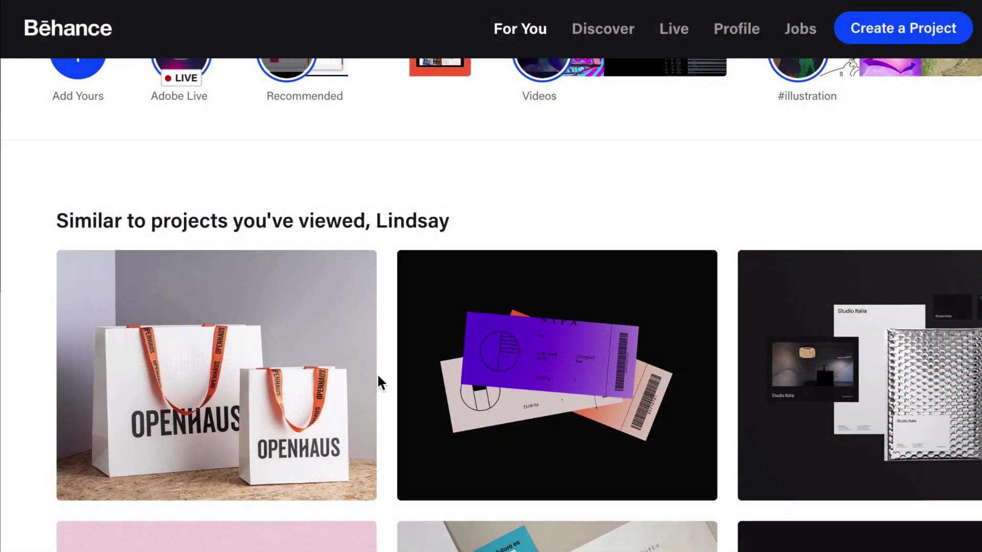
Step: Scroll through the For You feed of recommended projects
scroll(378, 376, down, 2)
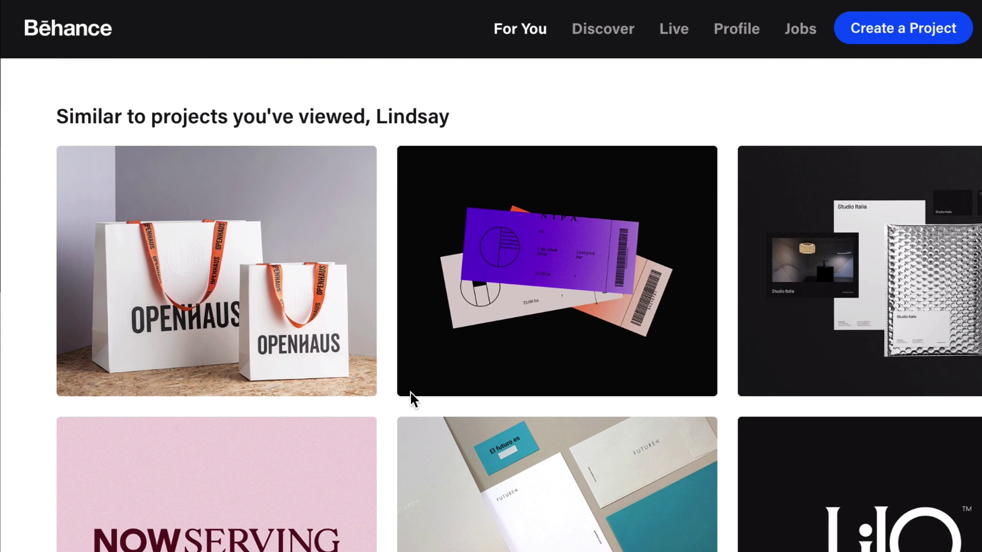
scroll(424, 403, down, 3)
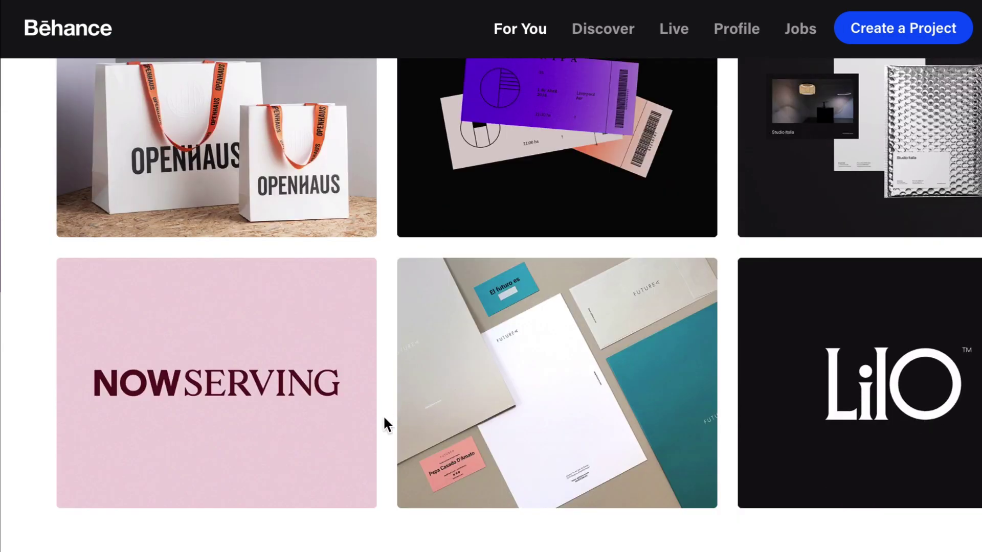
scroll(396, 405, up, 2)
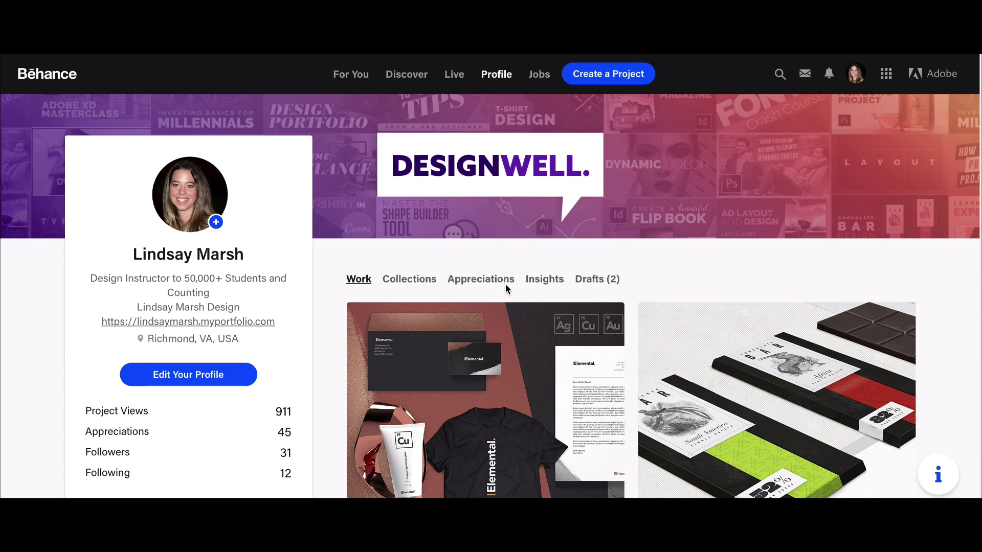
scroll(341, 327, down, 1)
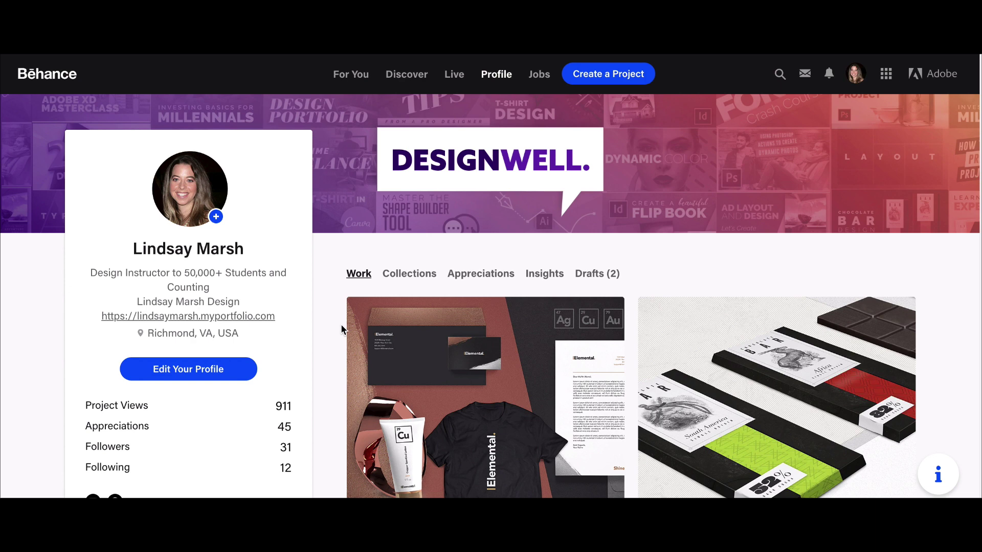
scroll(517, 357, up, 1)
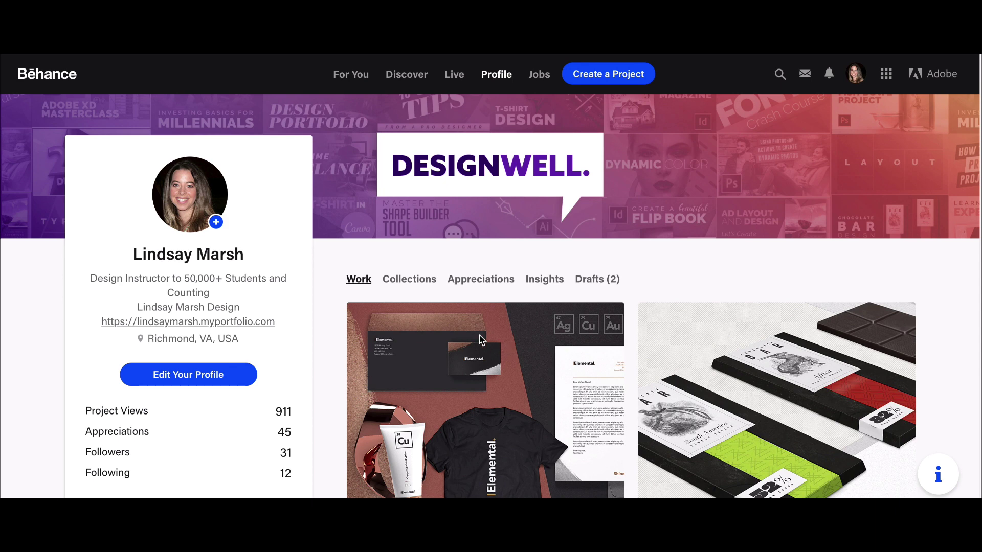
scroll(294, 284, down, 1)
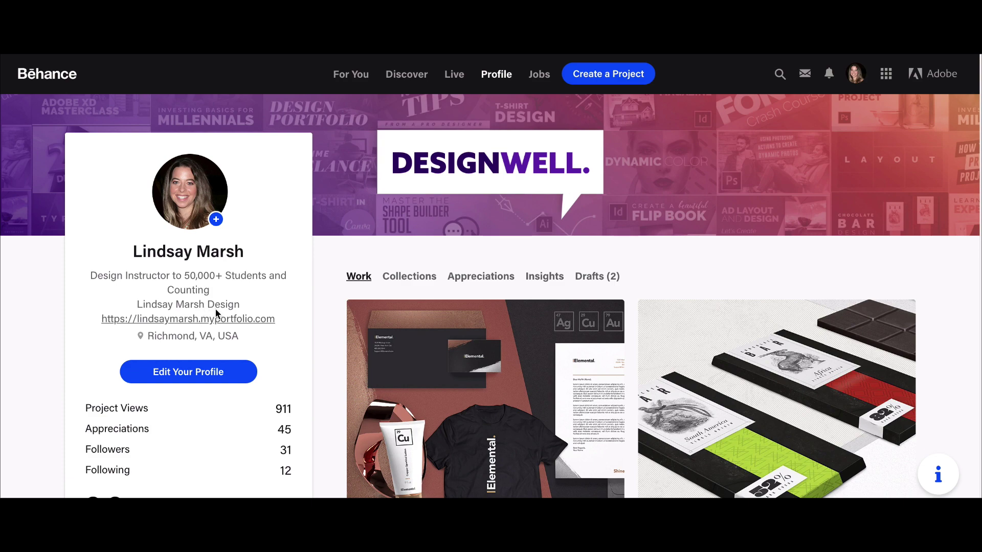
scroll(273, 362, down, 1)
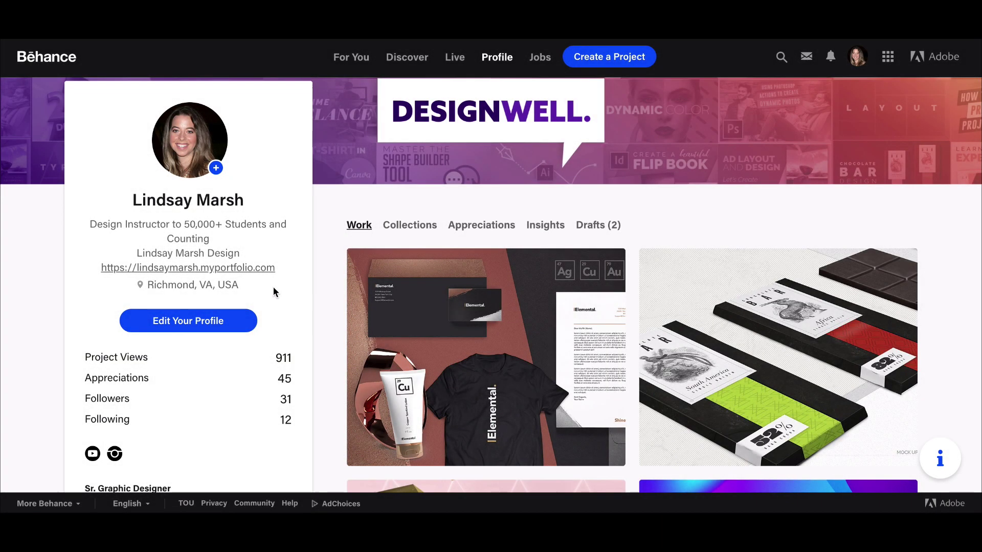
scroll(318, 325, down, 4)
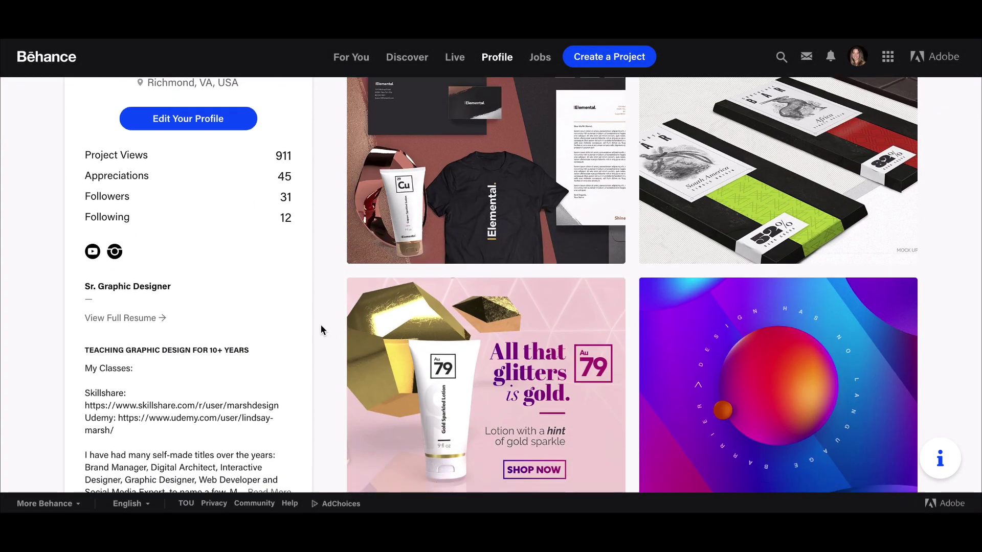
scroll(320, 326, down, 7)
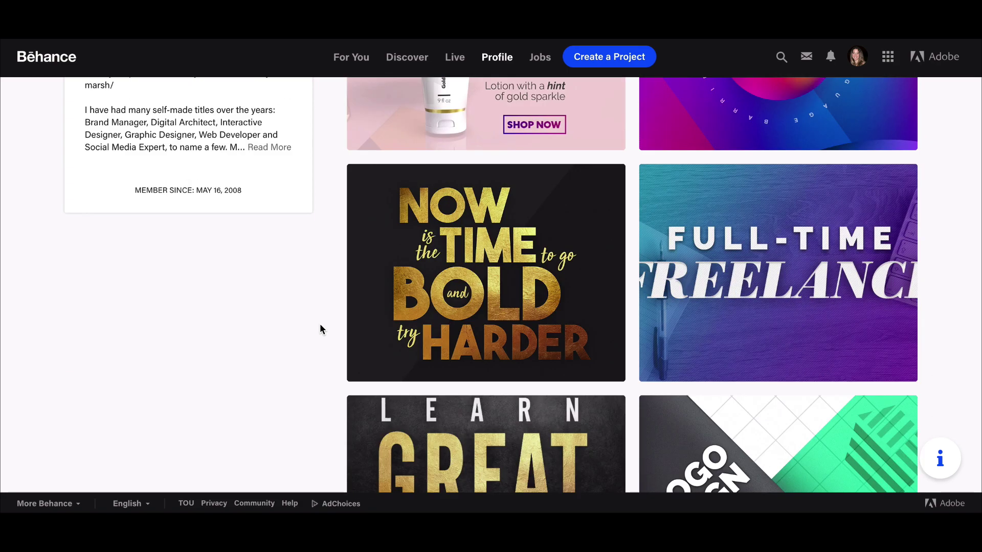
scroll(320, 326, down, 2)
scroll(319, 324, up, 12)
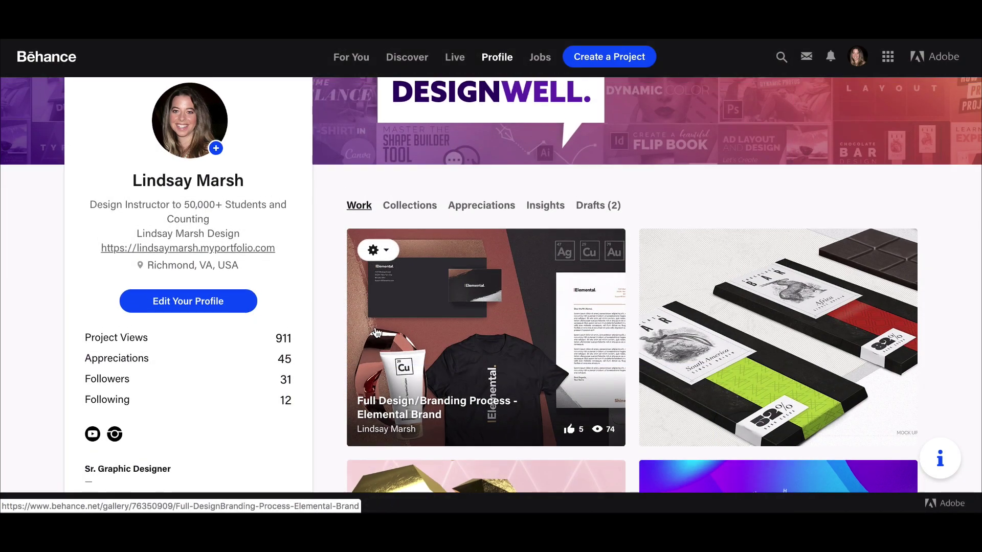
Step: Scroll down and back up through the profile bio
scroll(193, 324, down, 3)
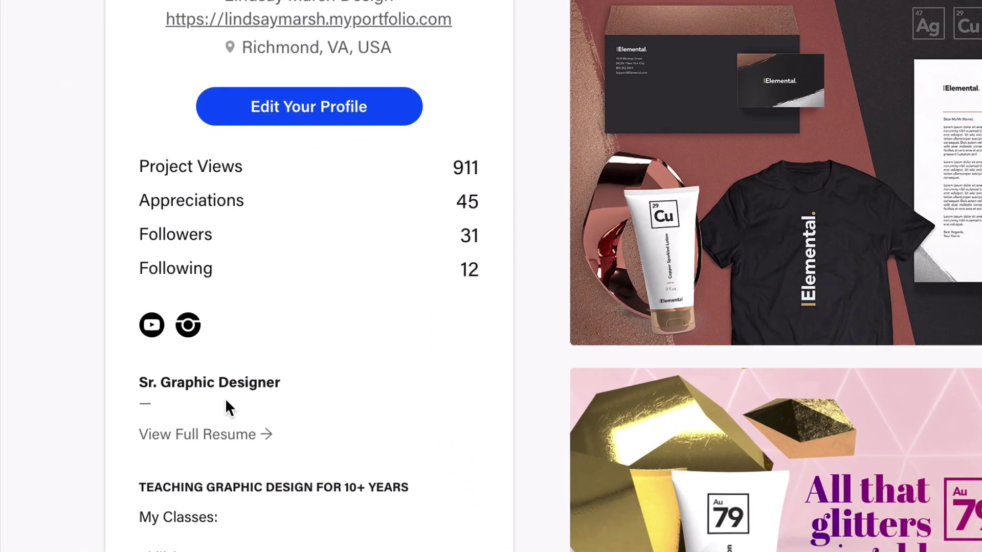
scroll(219, 410, down, 5)
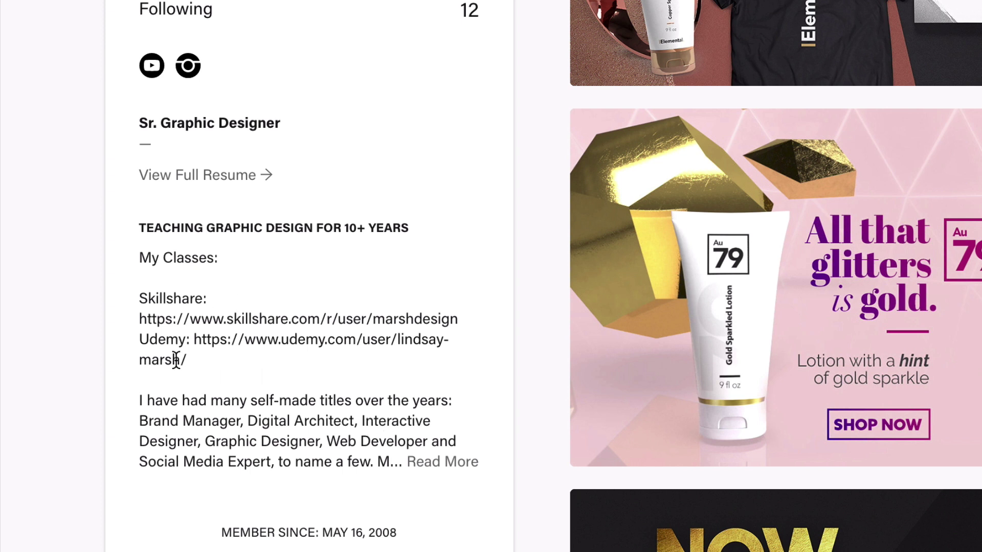
scroll(471, 438, up, 10)
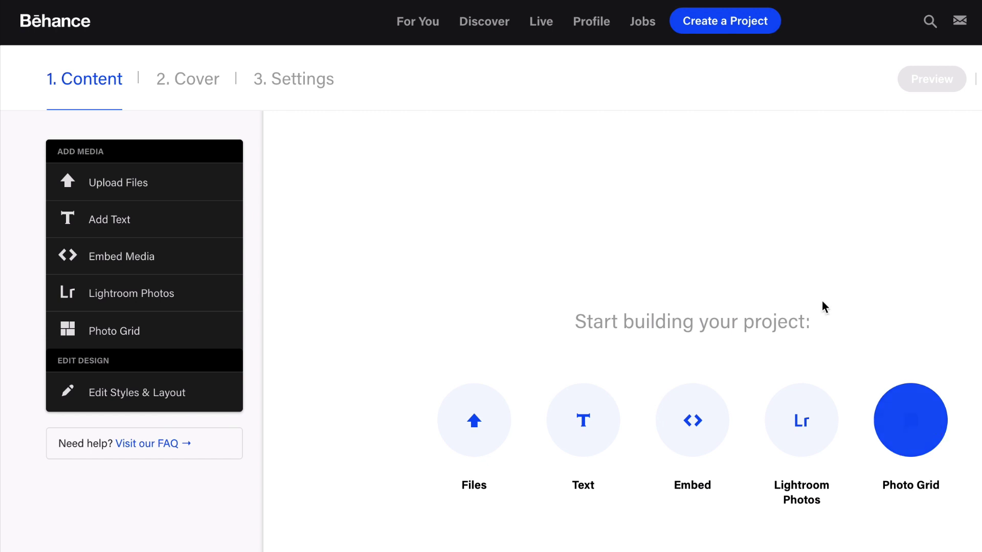
Step: Scroll up through the Personal Identity / Branding example project
scroll(518, 295, up, 1)
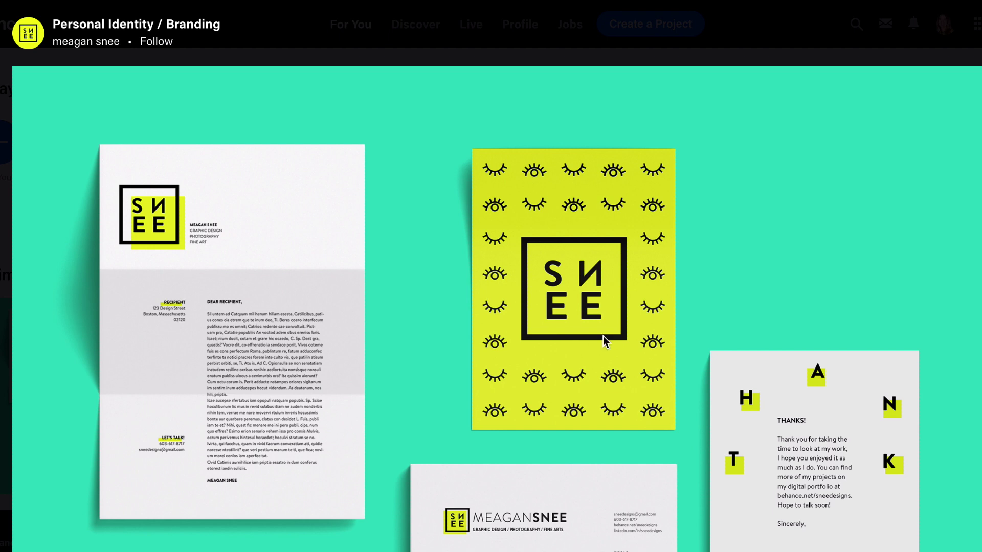
scroll(562, 391, down, 8)
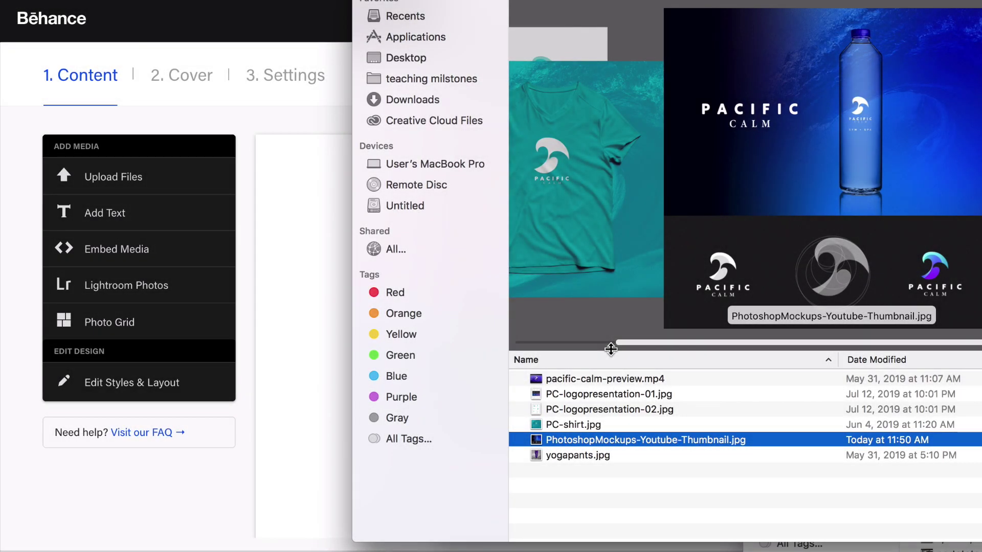
Step: Preview the Pacific Calm logo sheets and mockups in the file picker, then close it
click(584, 408)
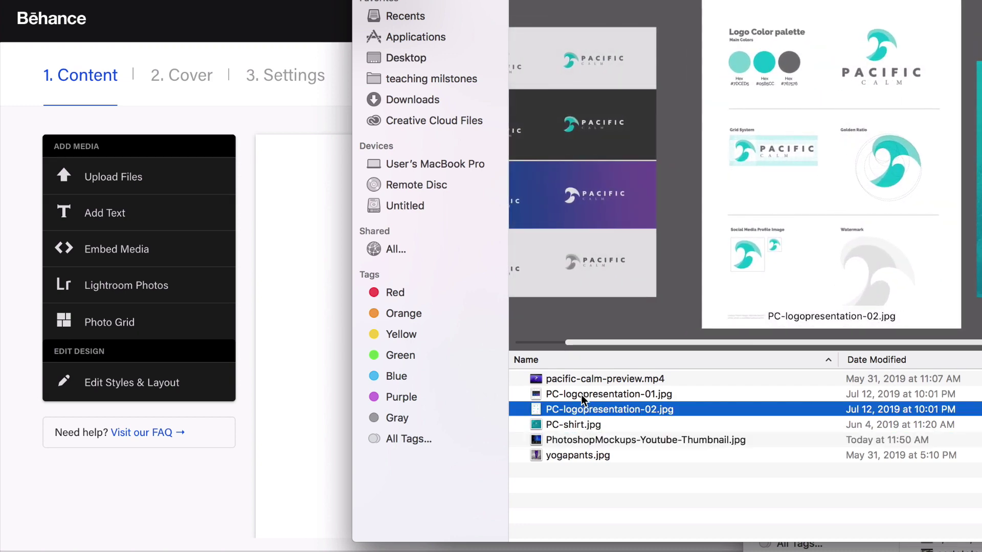
click(582, 396)
click(581, 424)
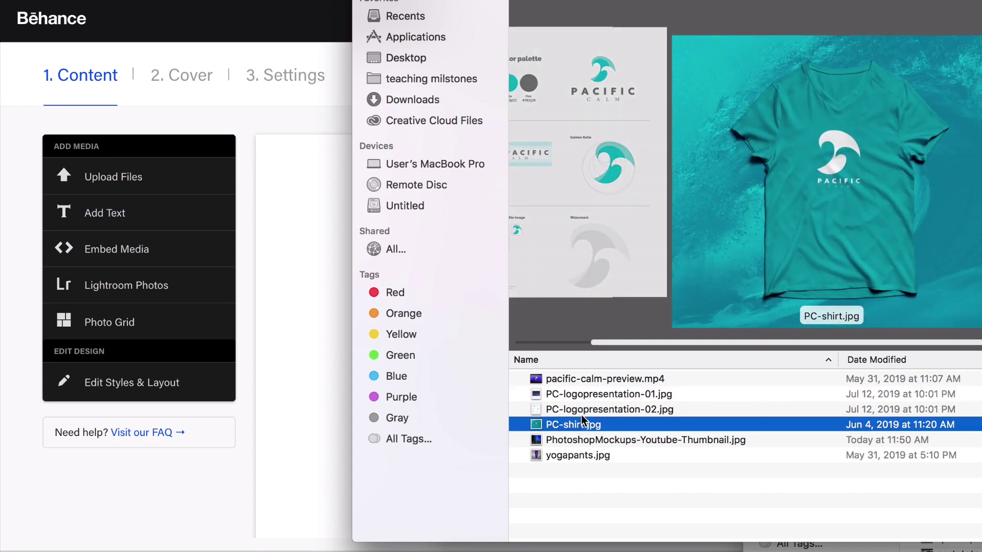
click(582, 443)
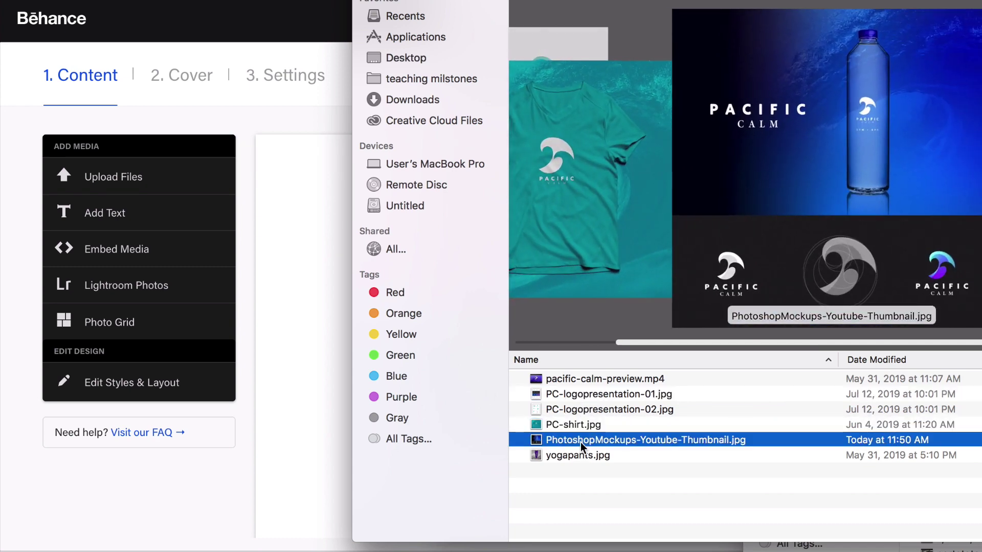
click(581, 457)
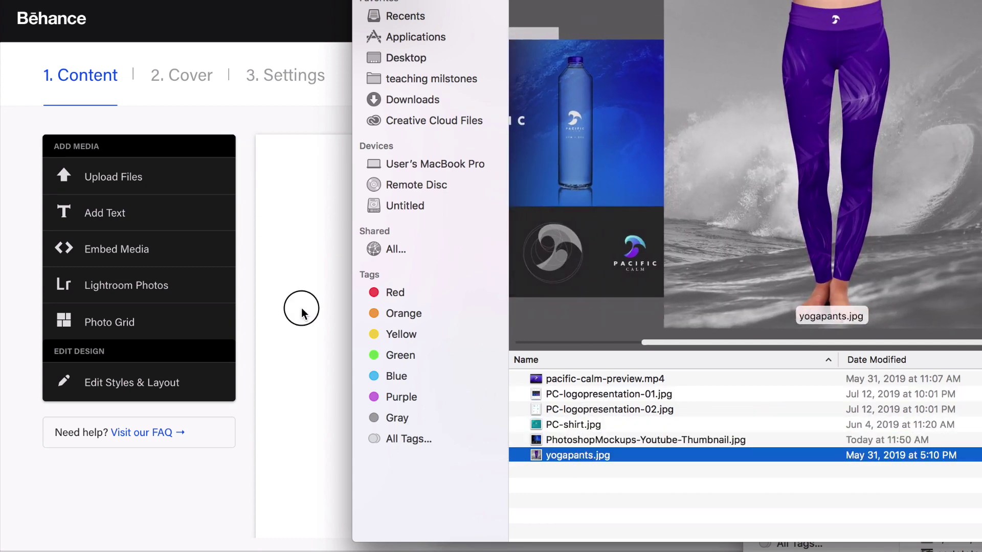
key(Escape)
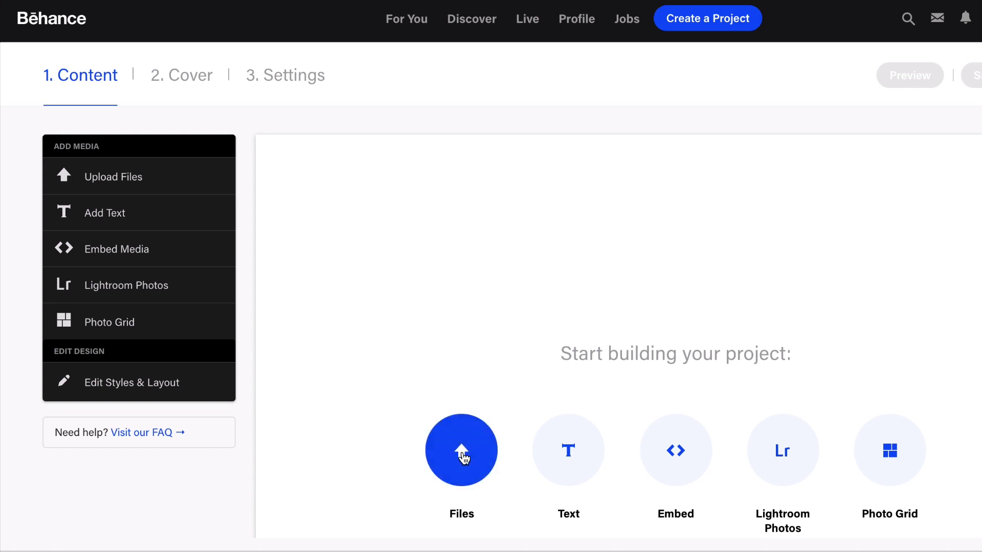
Step: Upload all five Pacific Calm images from the PC behance project folder
click(462, 457)
click(340, 51)
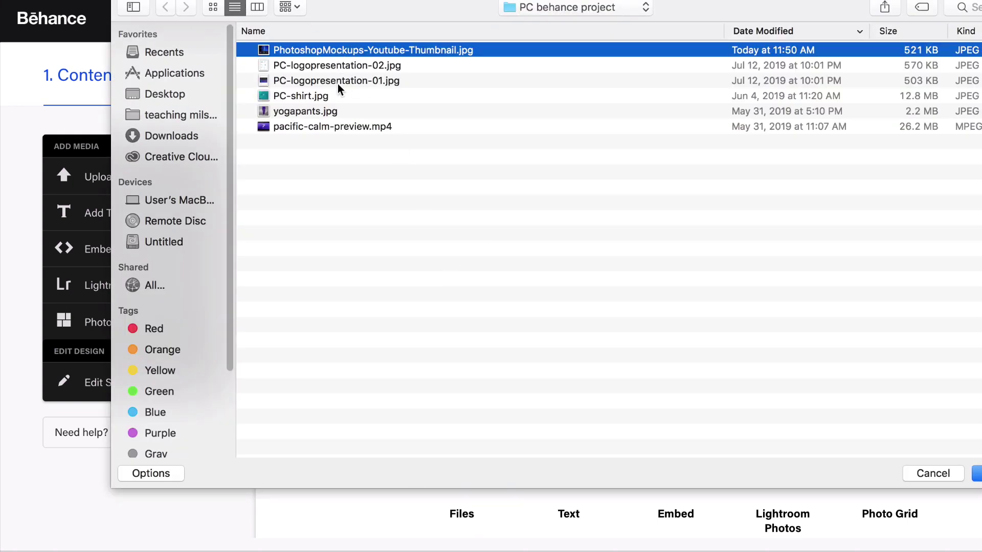
shift+click(336, 109)
key(Return)
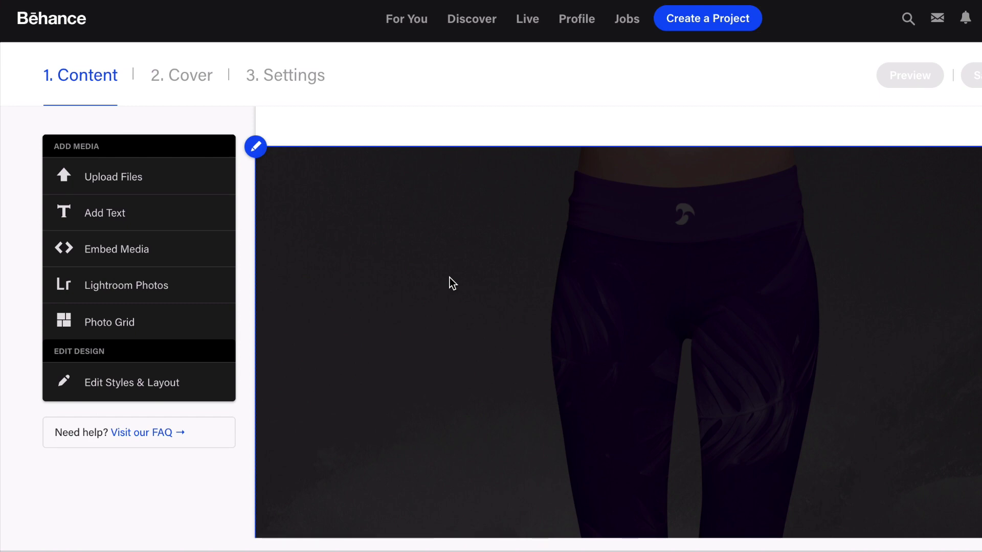
scroll(429, 419, down, 5)
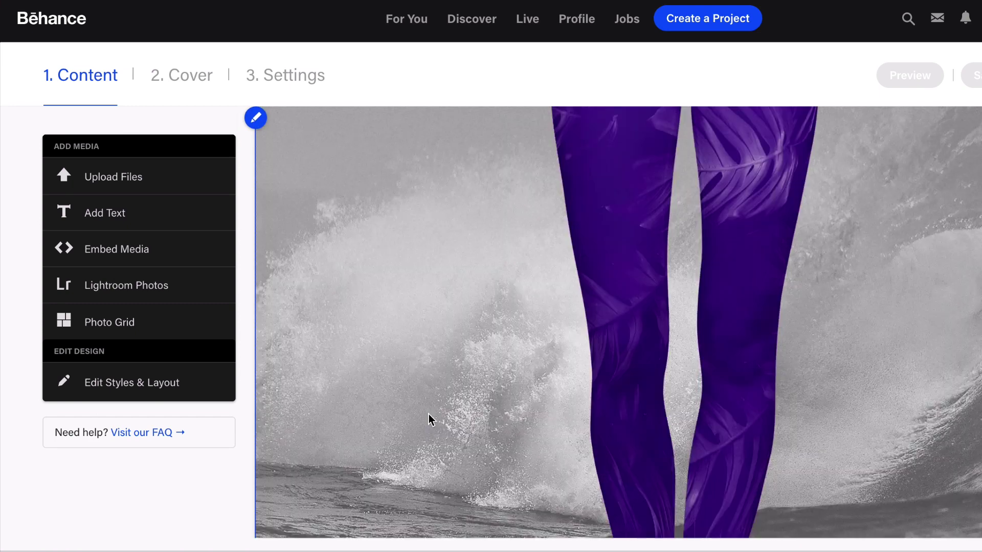
scroll(430, 418, down, 10)
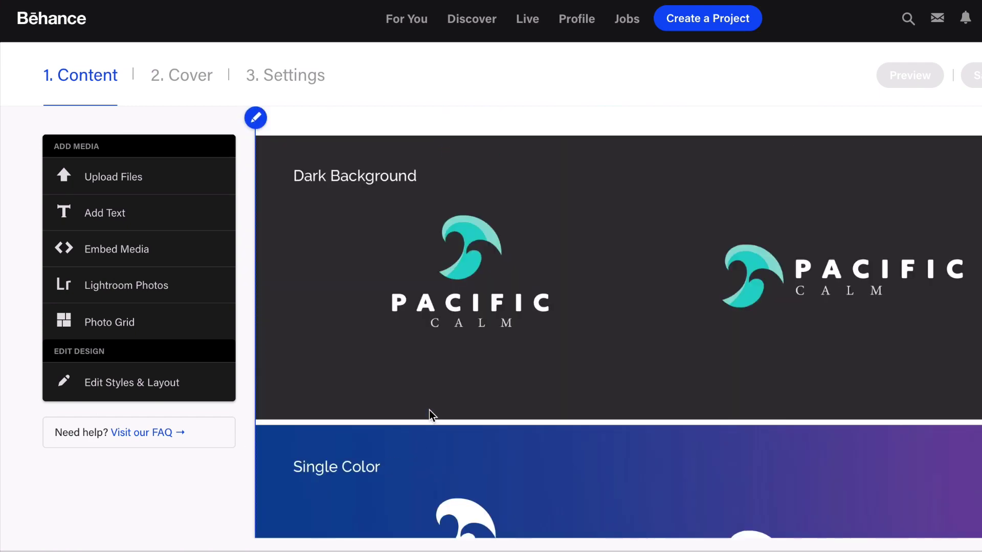
scroll(430, 414, down, 10)
scroll(427, 312, up, 8)
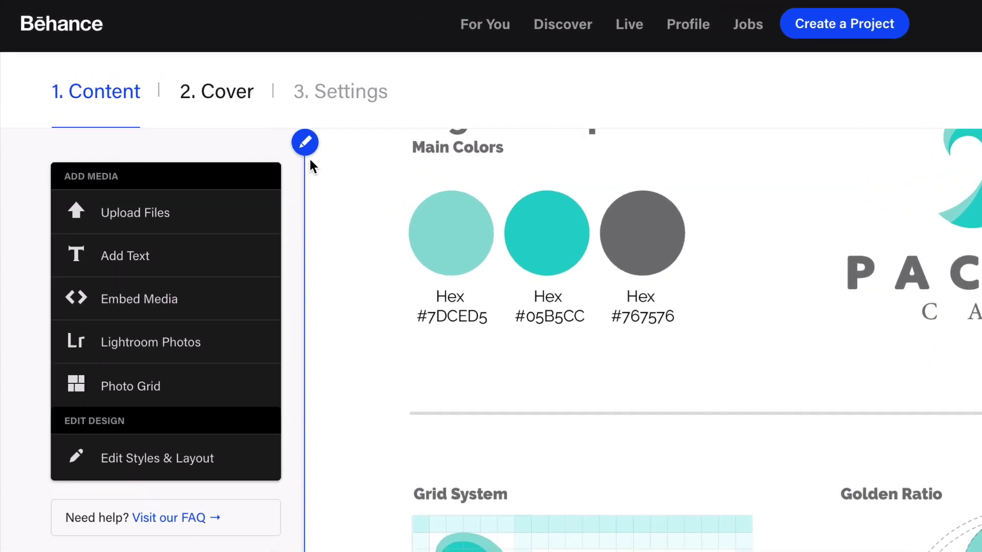
Step: Reorder the project images so the Pacific Calm bottle mockup comes first, and save
click(305, 148)
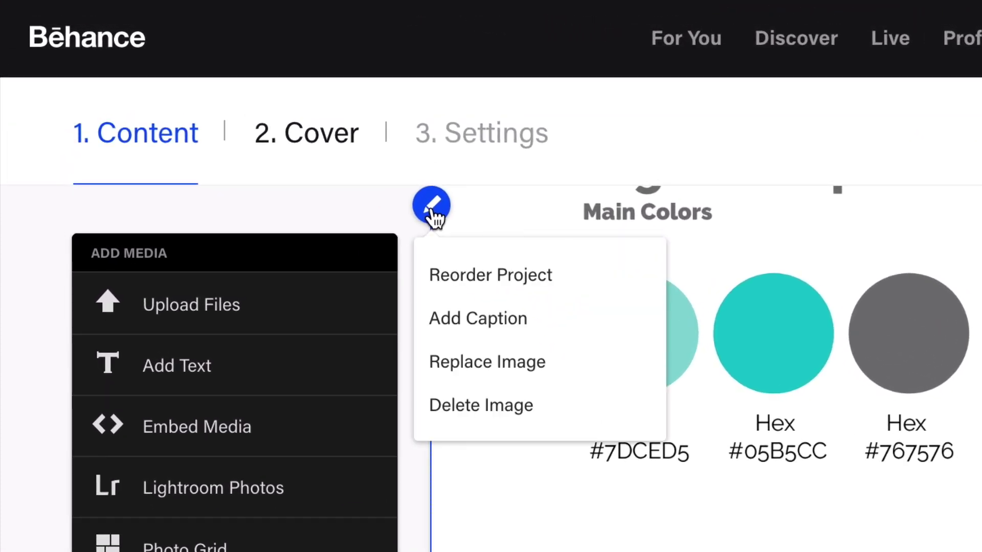
click(475, 279)
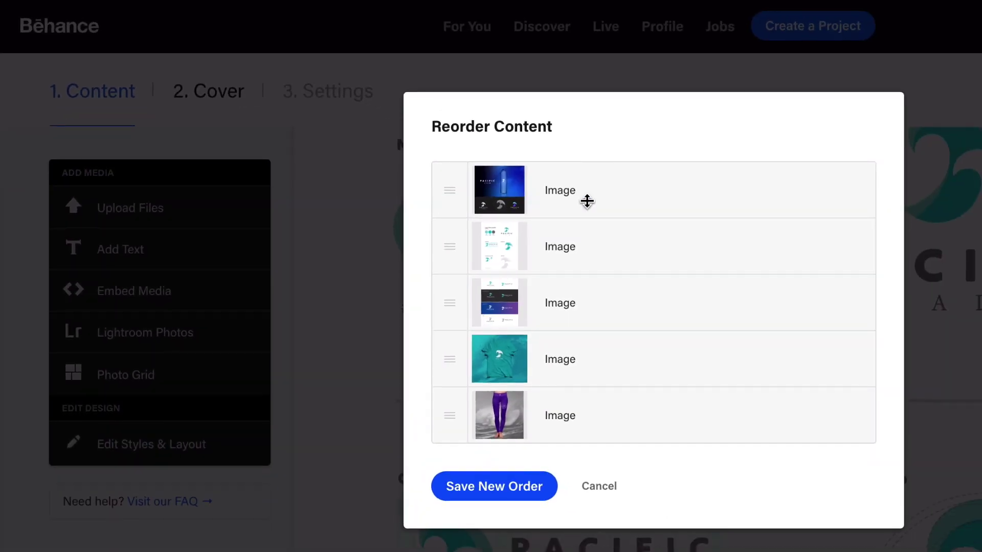
drag(585, 199, 622, 234)
drag(450, 196, 517, 167)
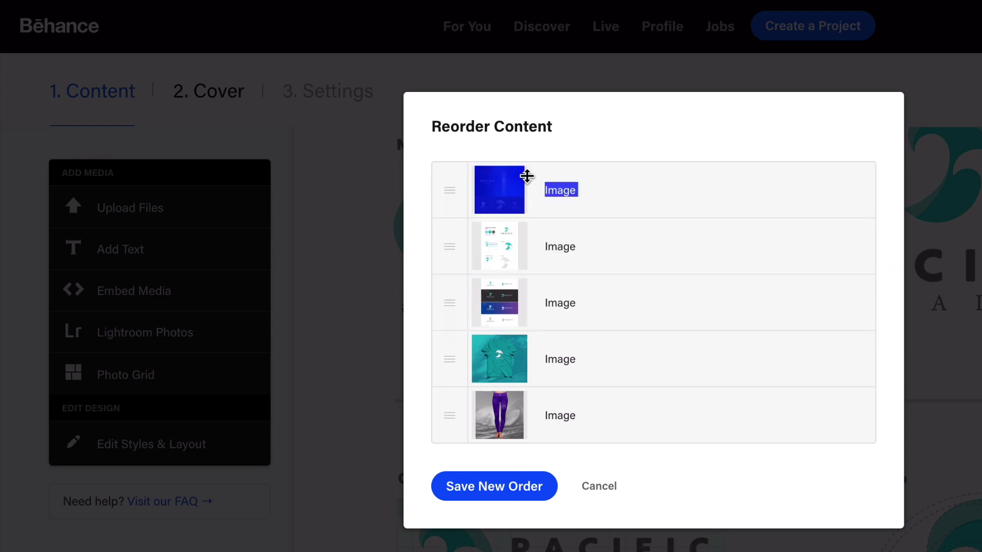
click(608, 177)
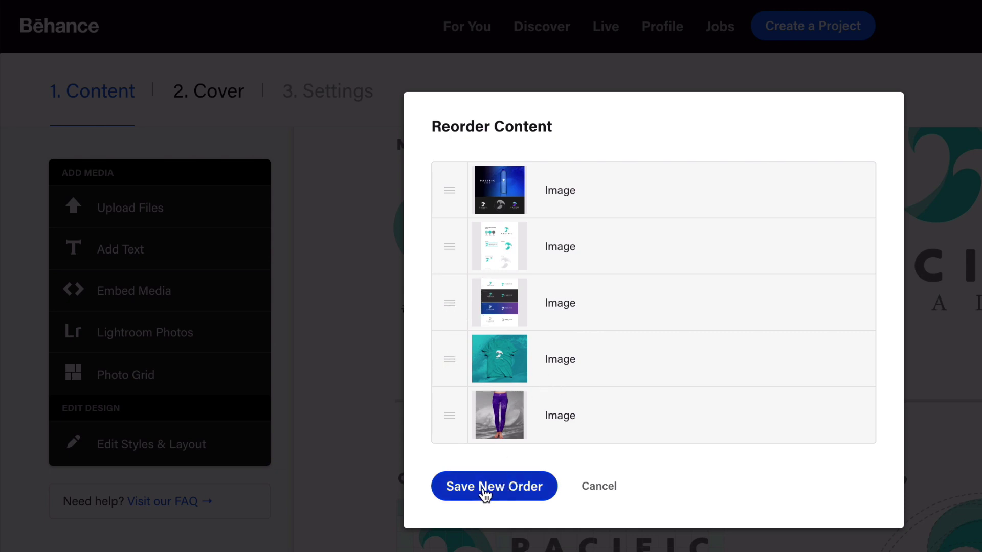
click(487, 486)
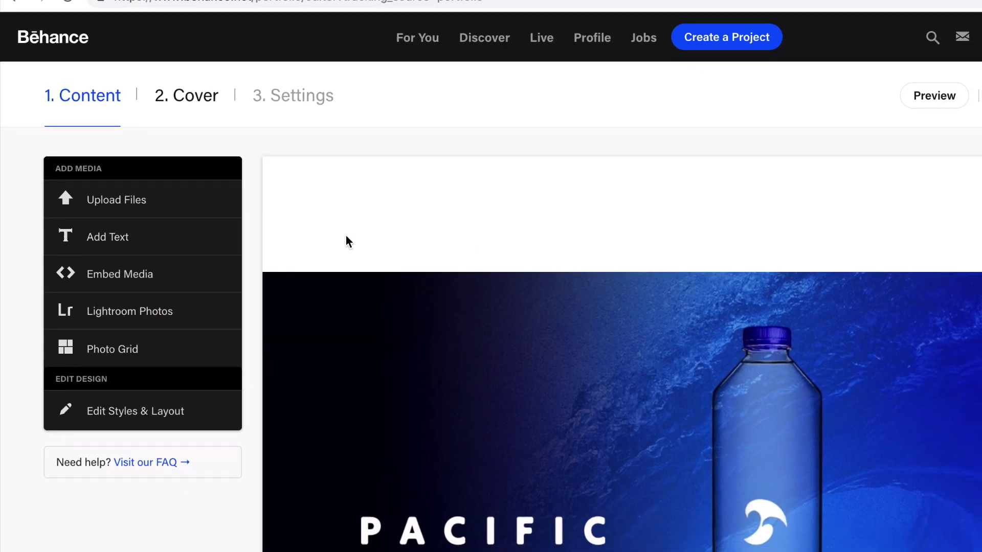
mouse_move(592, 259)
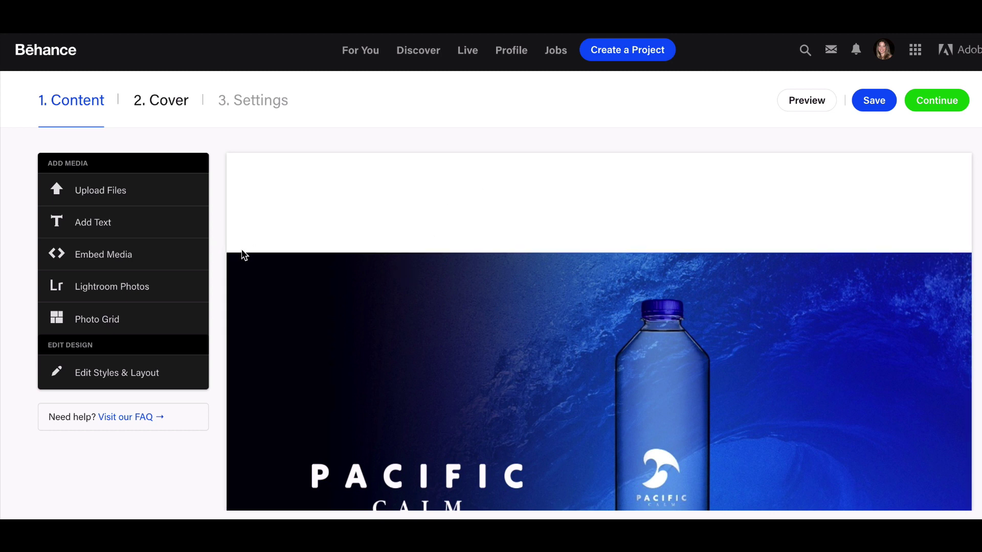
scroll(240, 255, down, 3)
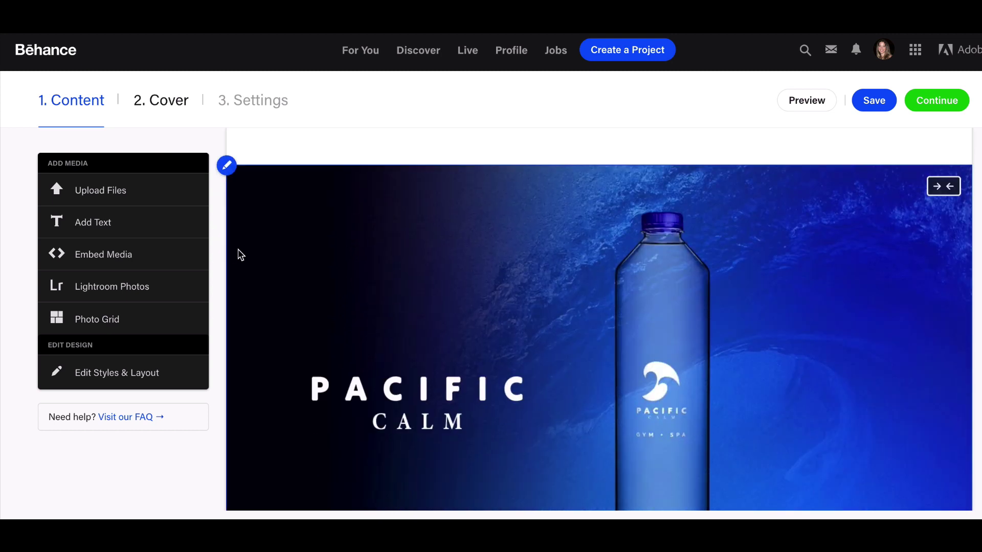
click(944, 179)
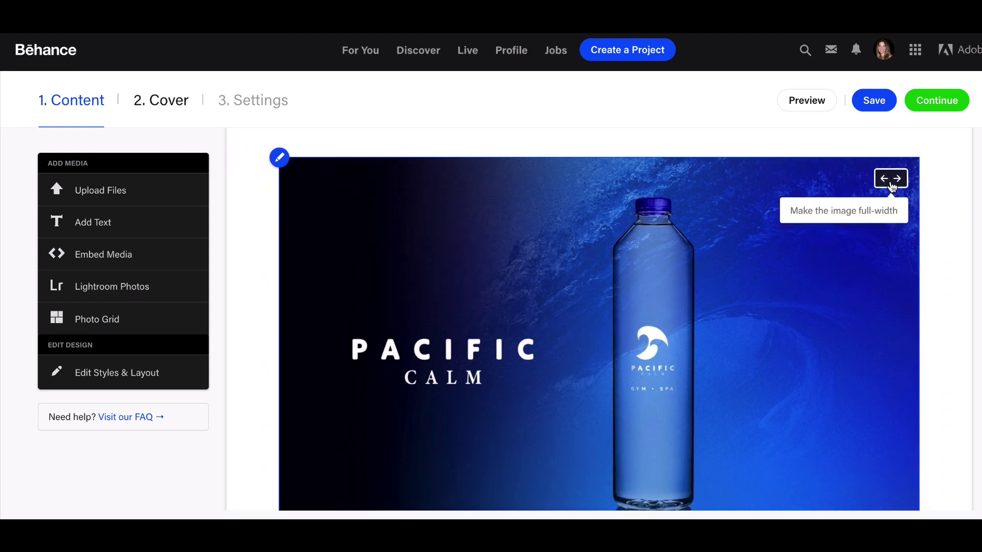
click(891, 178)
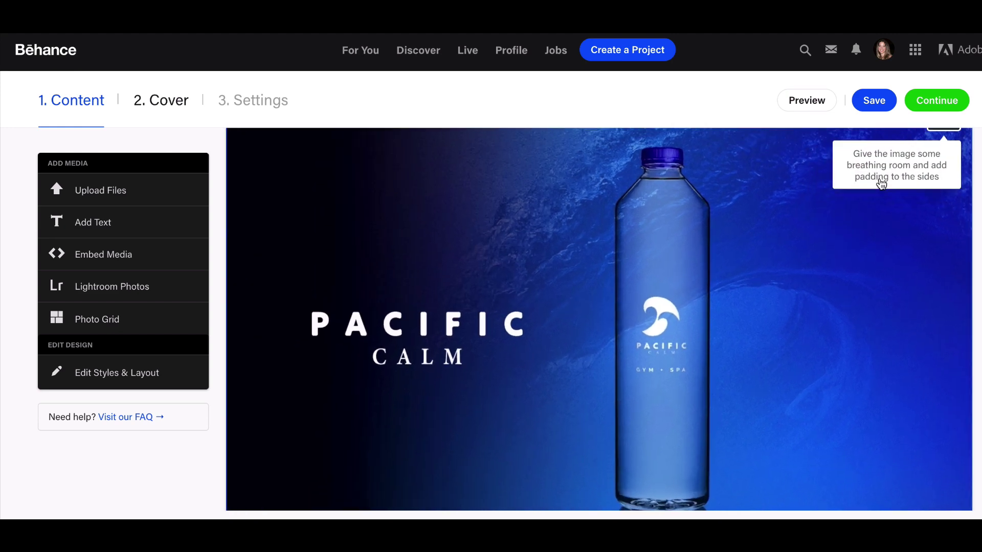
Step: Delete the two-logo Pacific Calm image from the canvas
scroll(215, 327, down, 4)
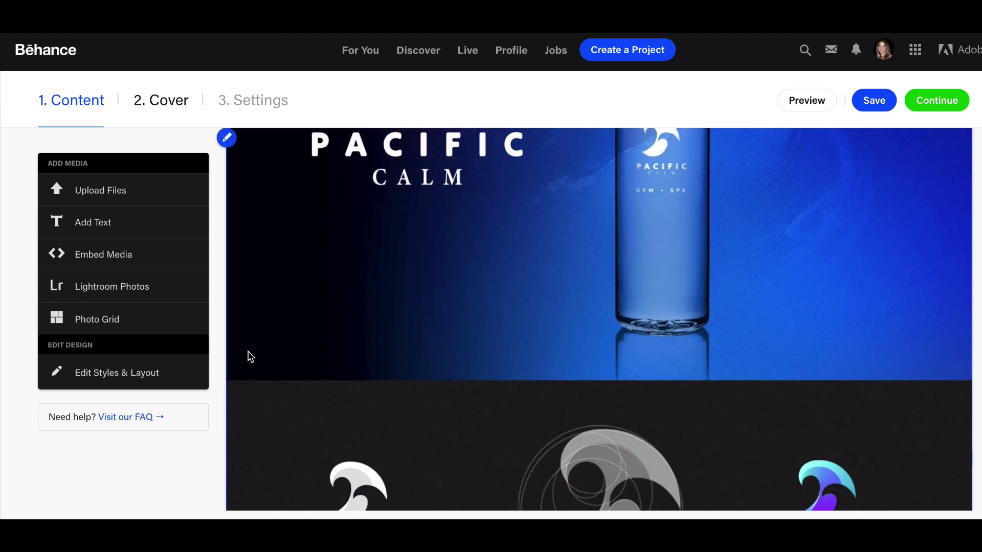
scroll(251, 353, down, 5)
scroll(358, 356, down, 5)
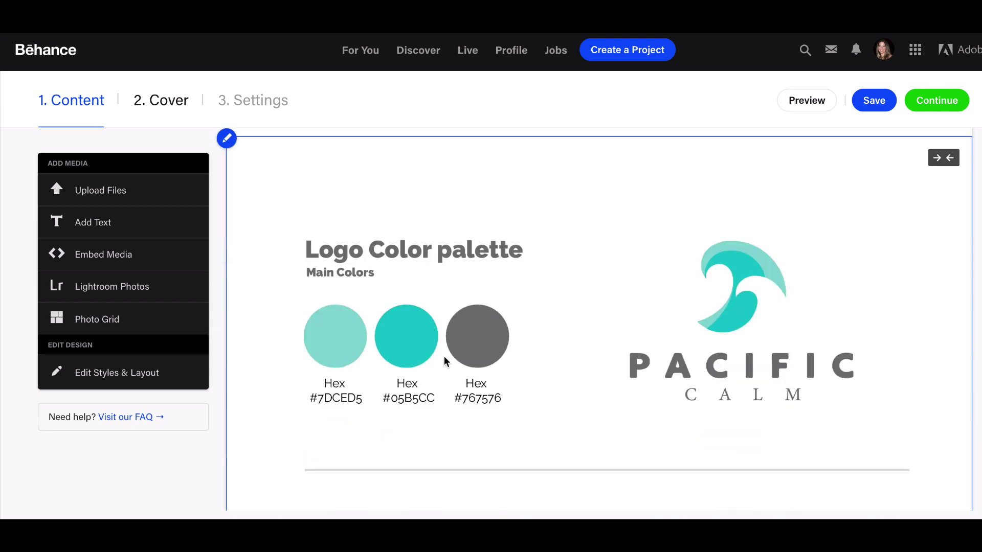
scroll(444, 355, down, 4)
scroll(431, 355, down, 1)
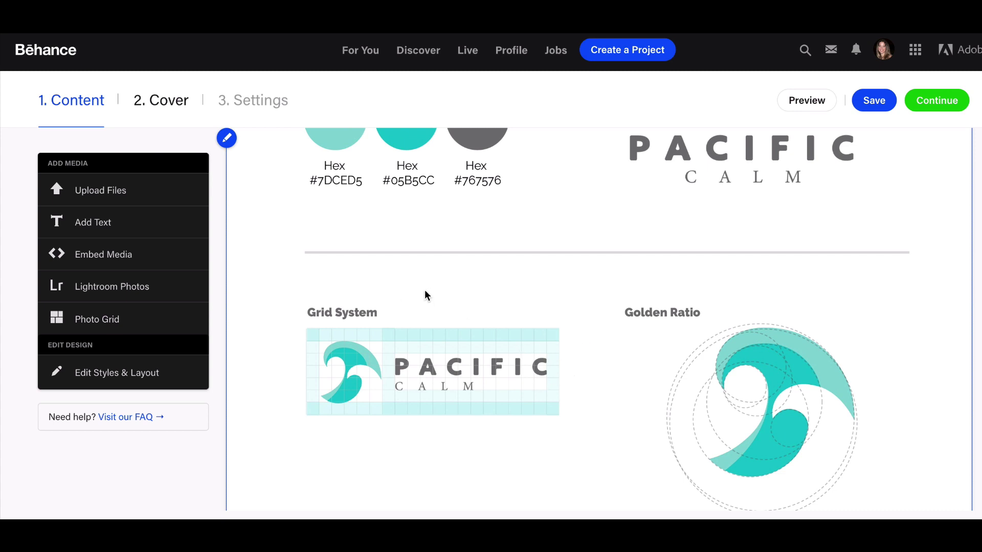
scroll(495, 391, down, 6)
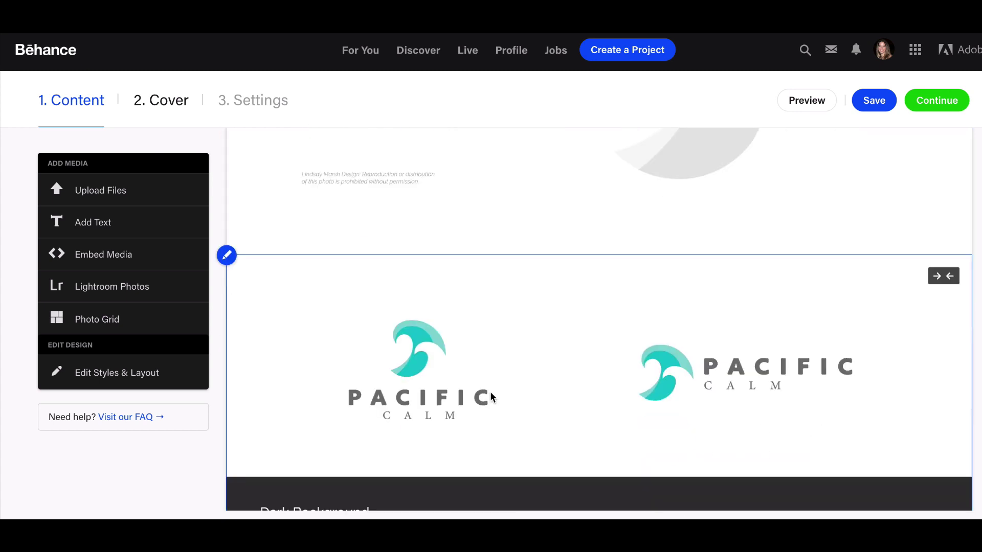
scroll(475, 396, down, 2)
scroll(584, 343, up, 3)
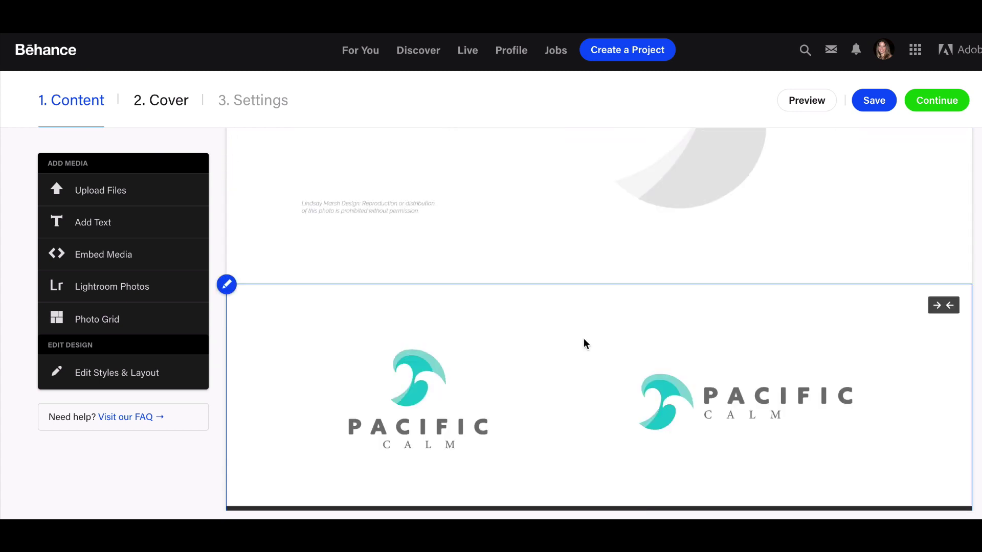
click(229, 288)
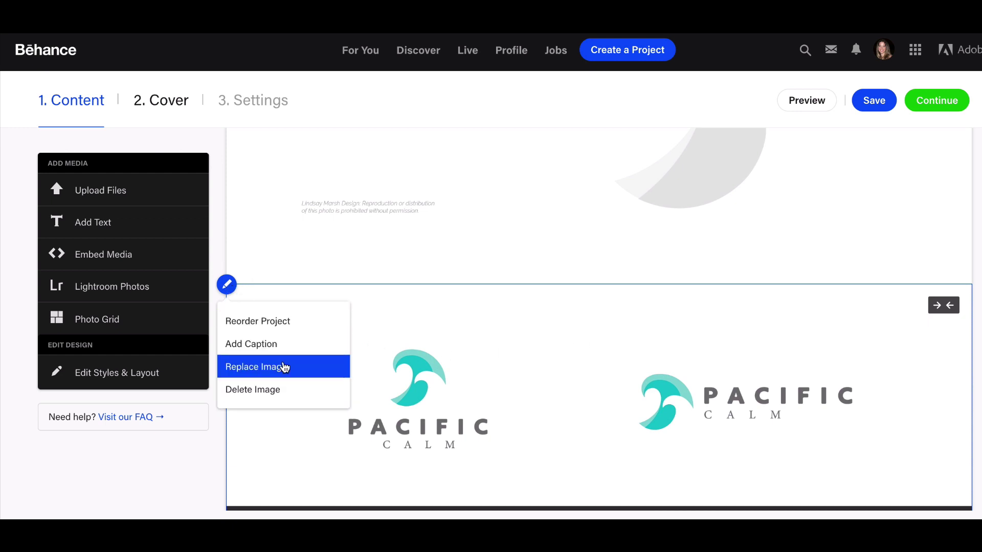
click(272, 389)
Step: Delete the Logo Color palette image as well
scroll(335, 335, up, 15)
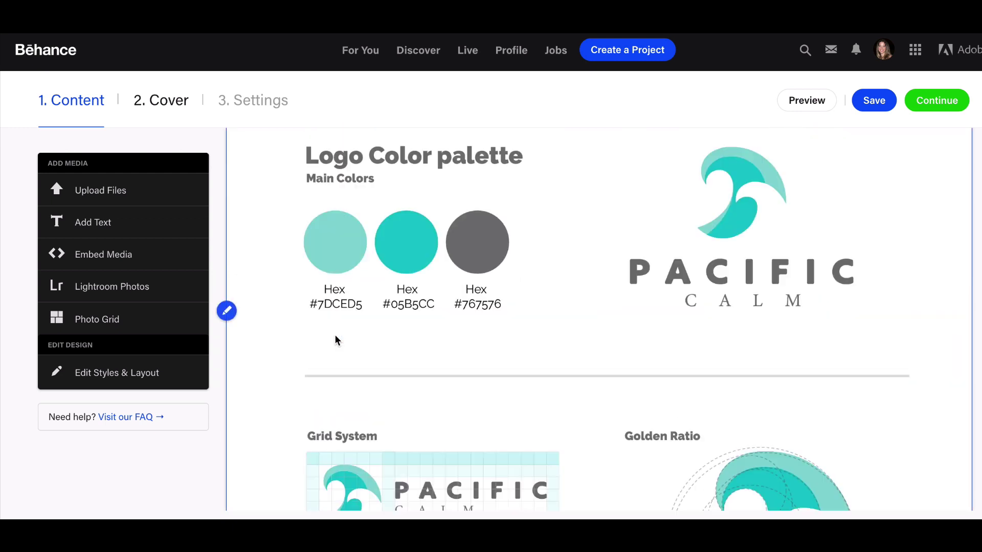
click(227, 139)
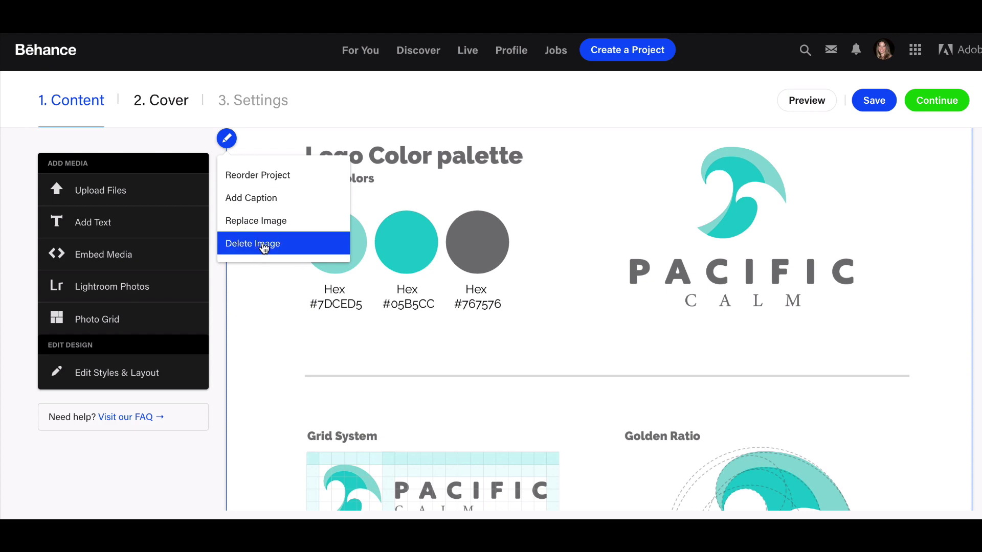
click(273, 244)
Step: Insert a photo grid between images and pick the Logo Color and logo variants sheets for it
mouse_move(259, 339)
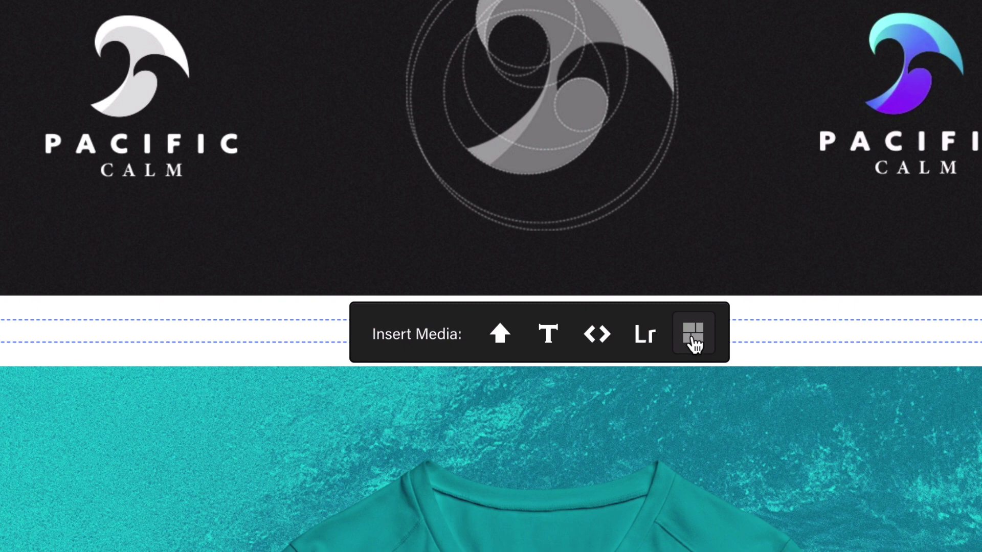
click(696, 352)
click(462, 394)
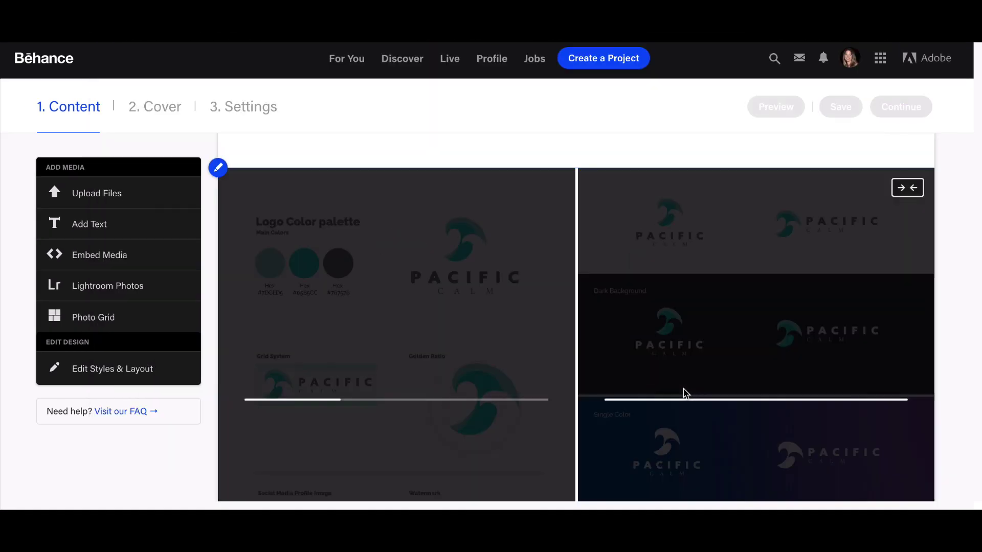
scroll(172, 428, down, 1)
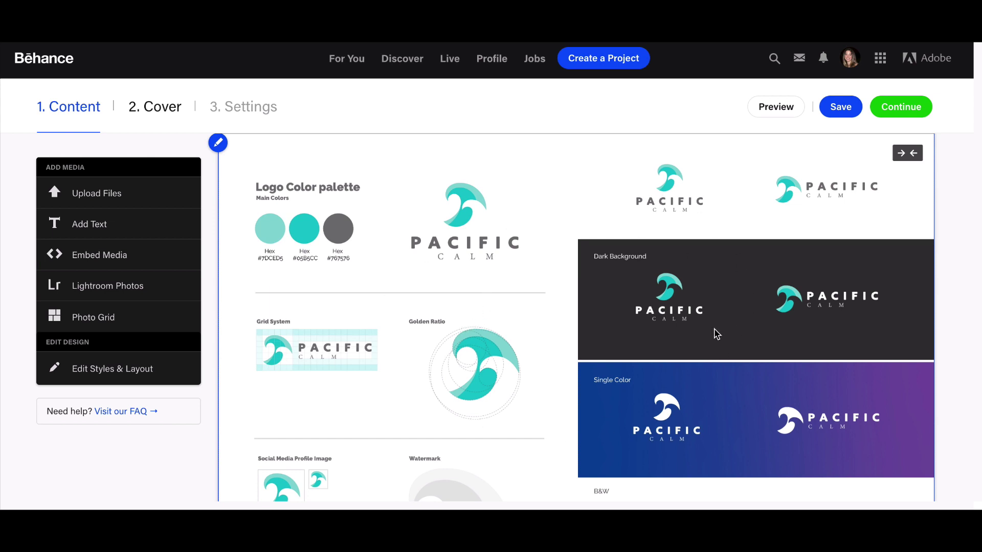
scroll(541, 384, up, 2)
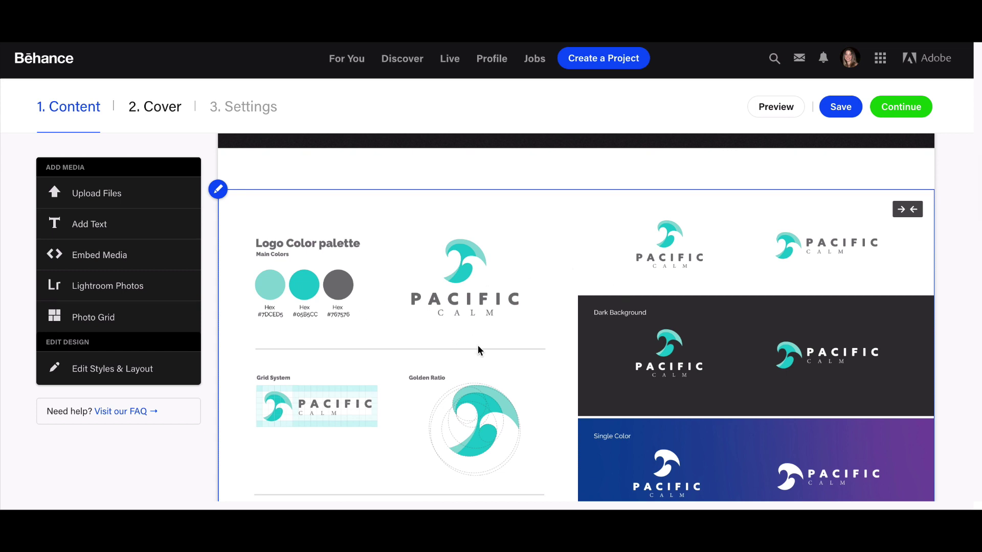
scroll(475, 345, up, 10)
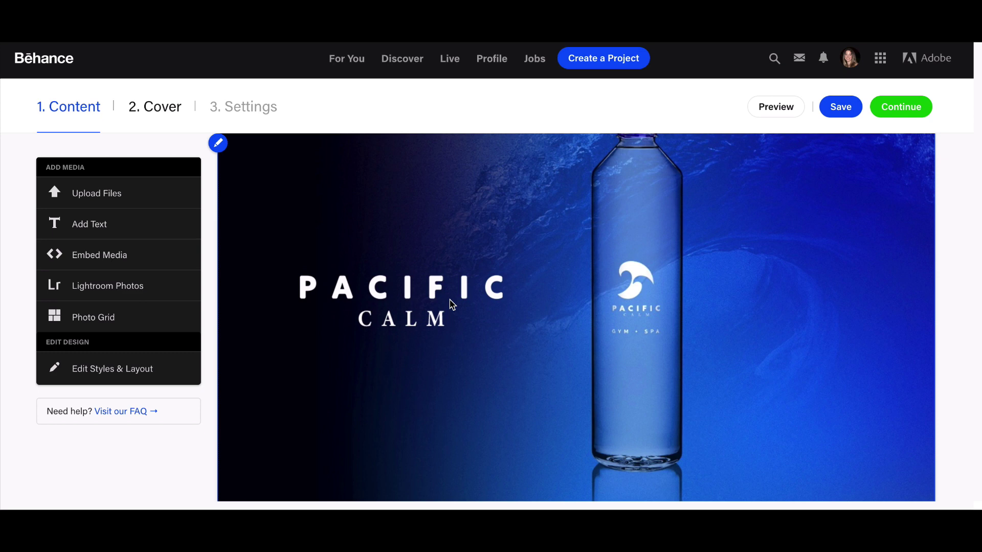
scroll(607, 310, down, 15)
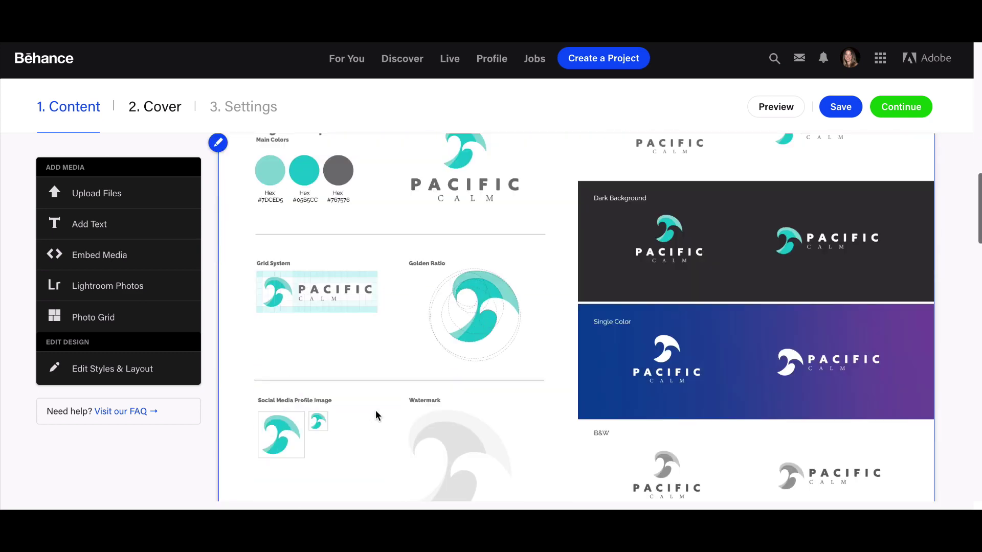
scroll(605, 362, up, 1)
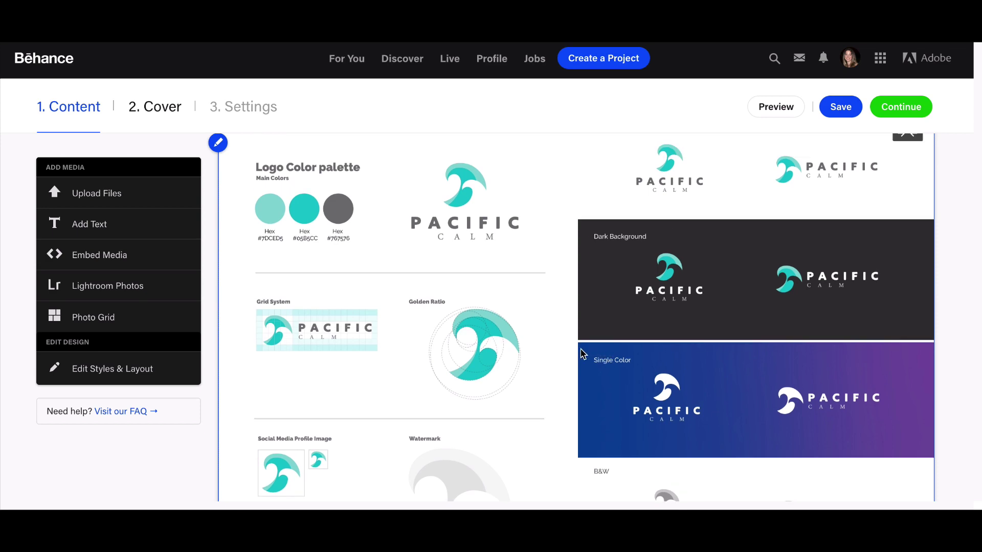
scroll(569, 349, down, 10)
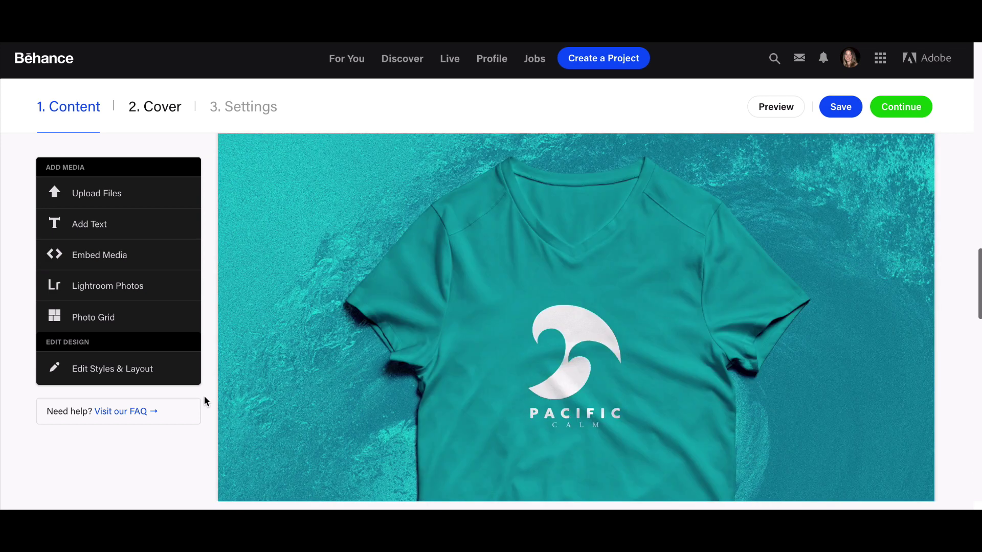
scroll(204, 396, down, 10)
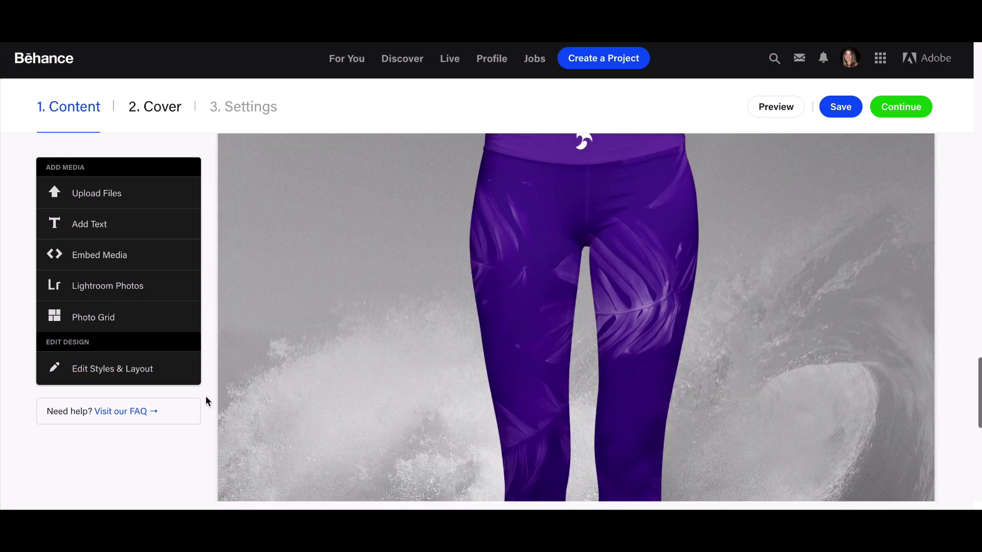
scroll(206, 400, down, 5)
mouse_move(519, 367)
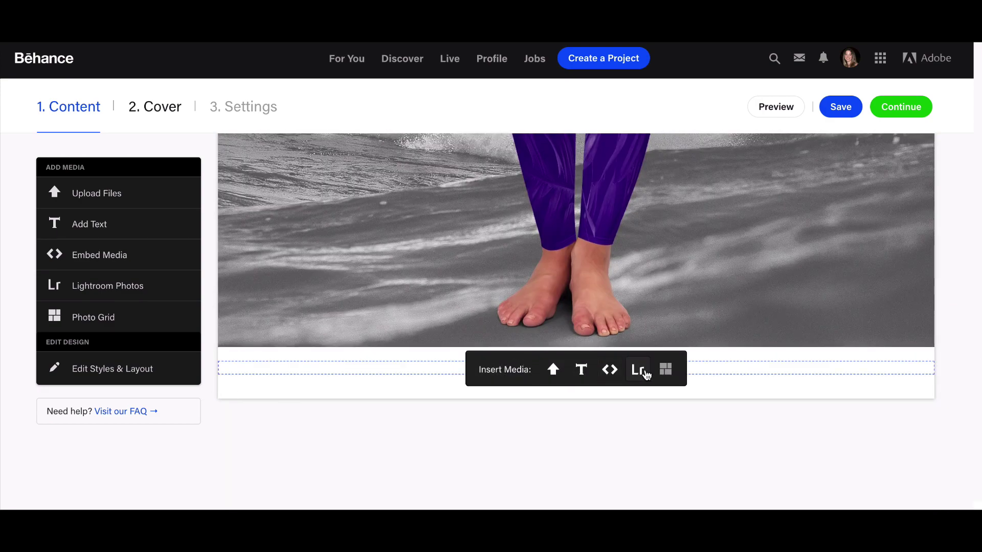
Step: Open the Embed Media box below the last project image
click(610, 370)
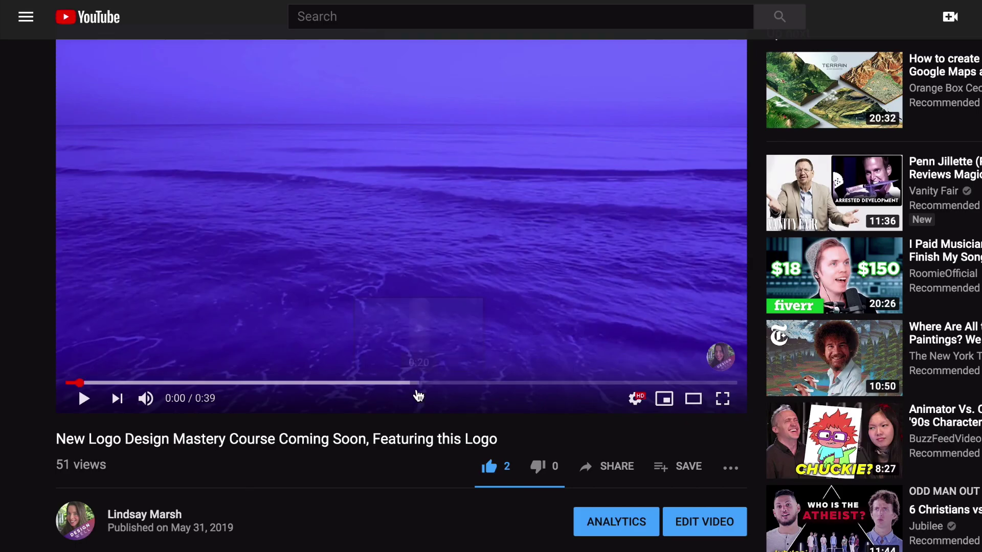
scroll(347, 319, up, 1)
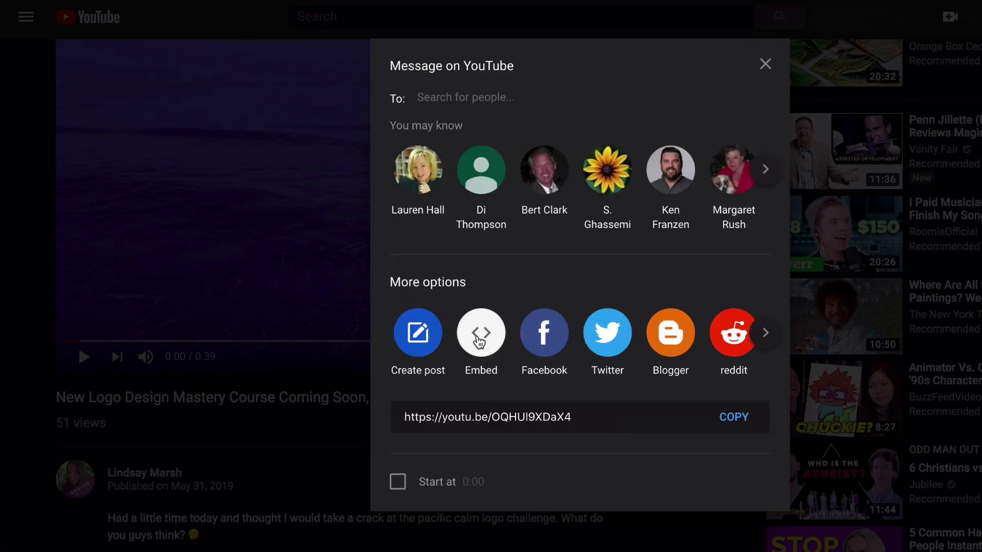
Step: Bring up the New Logo Design Mastery Course video's iframe embed code and select it
click(478, 338)
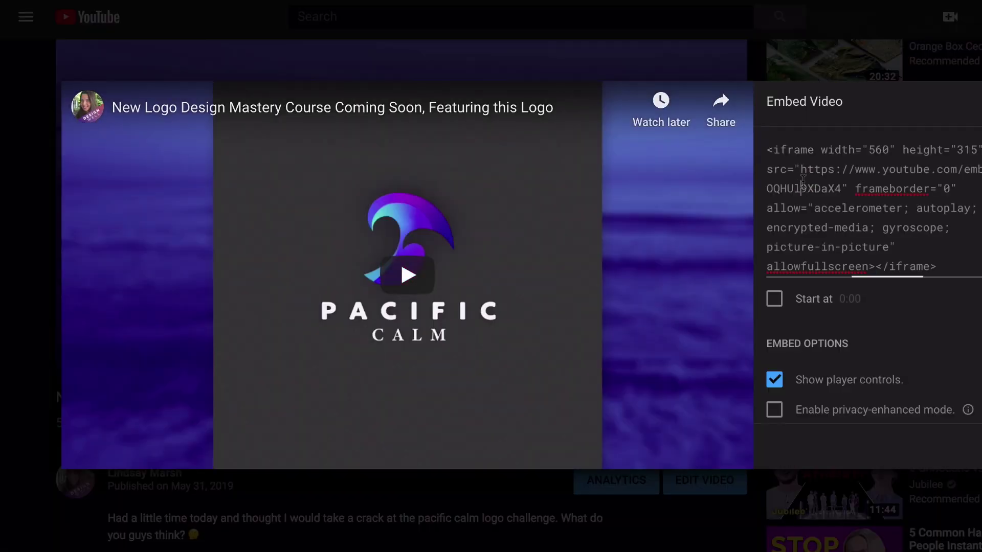
click(803, 181)
key(ctrl+c)
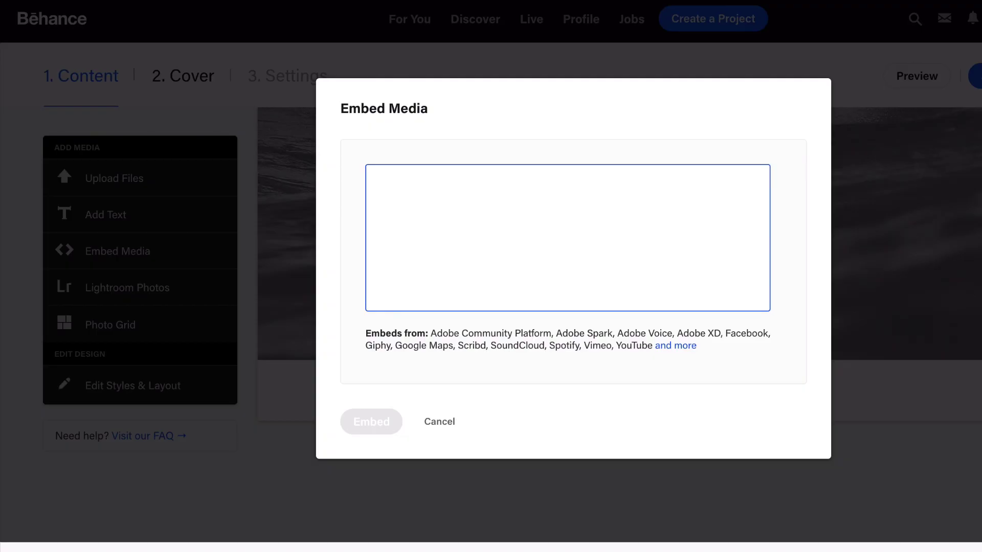
Step: Paste the copied Pacific Calm YouTube iframe code and embed the video at the project's end
click(490, 257)
key(ctrl+v)
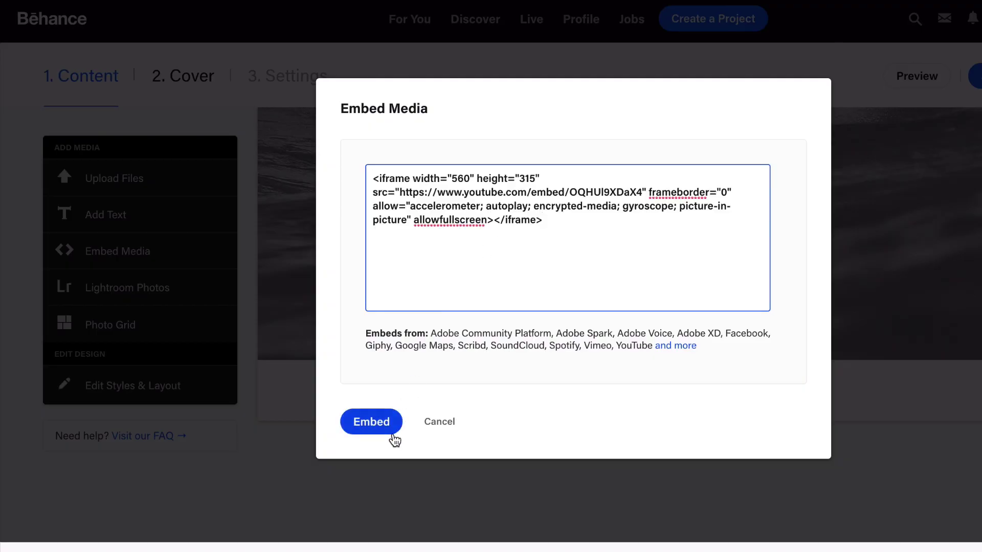
click(385, 429)
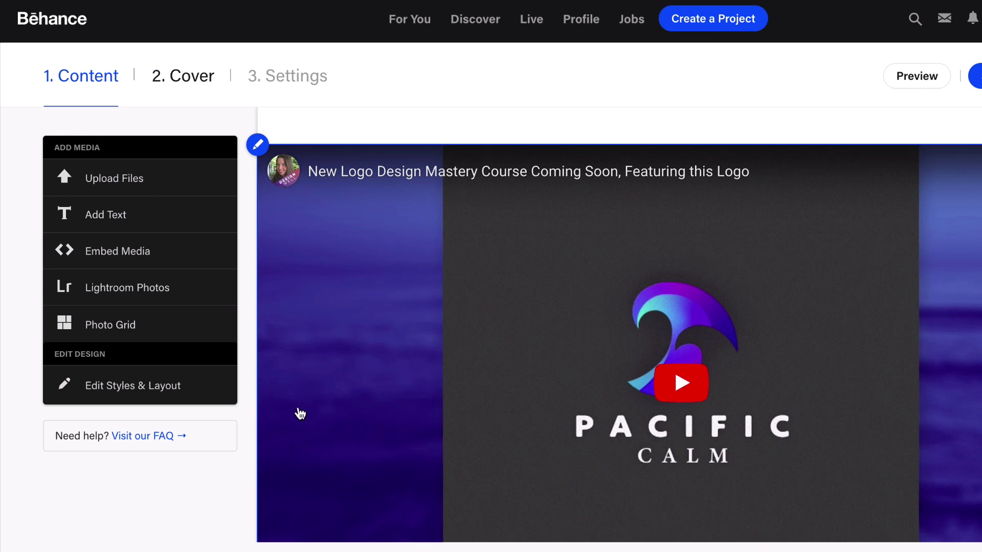
scroll(301, 413, down, 1)
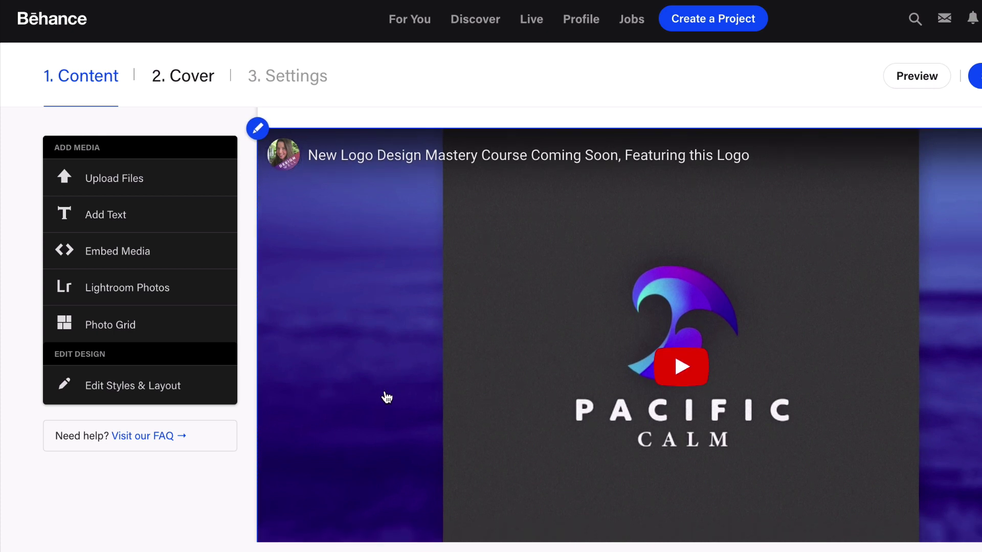
scroll(387, 398, down, 2)
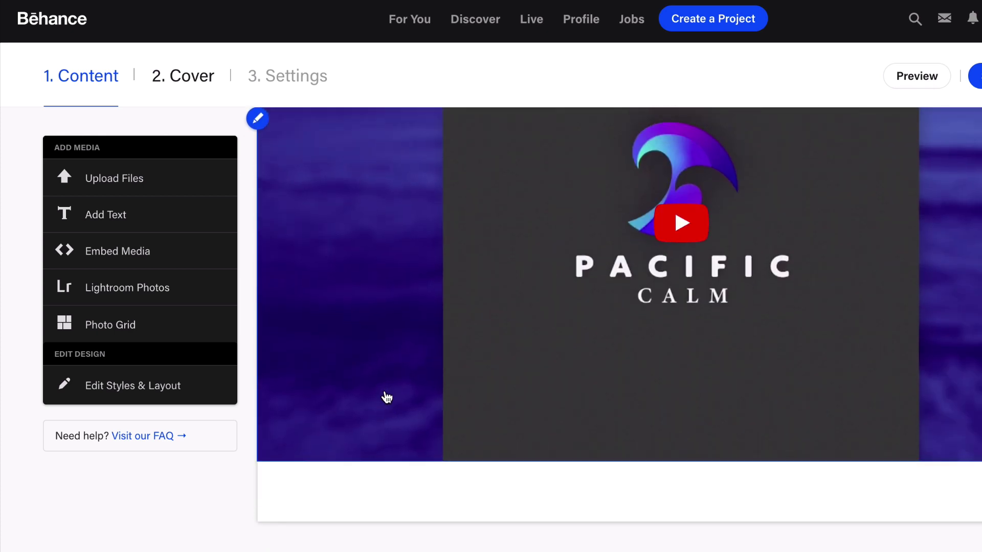
scroll(387, 398, up, 5)
scroll(387, 398, up, 2)
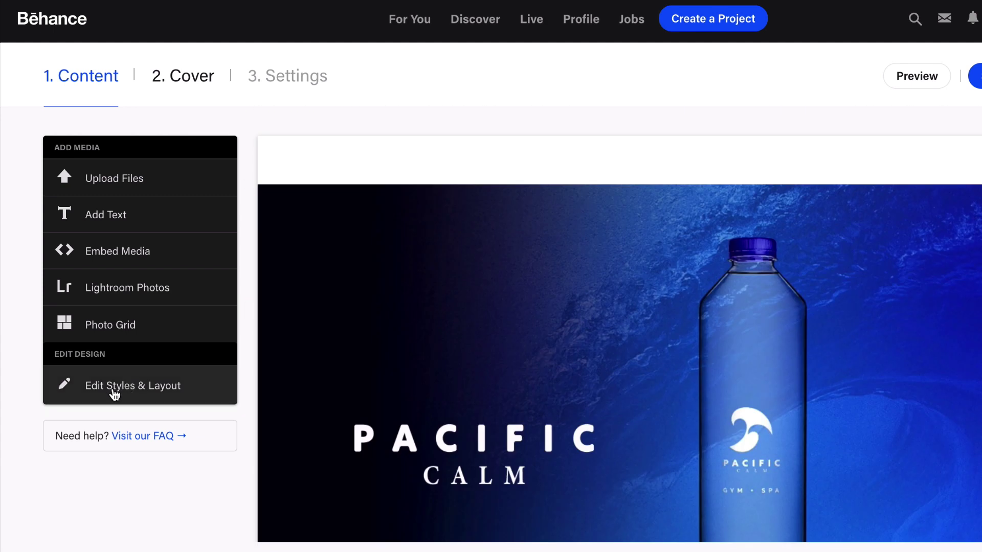
Step: In the style settings, set block spacing to 0 and header spacing to 20 px
click(115, 391)
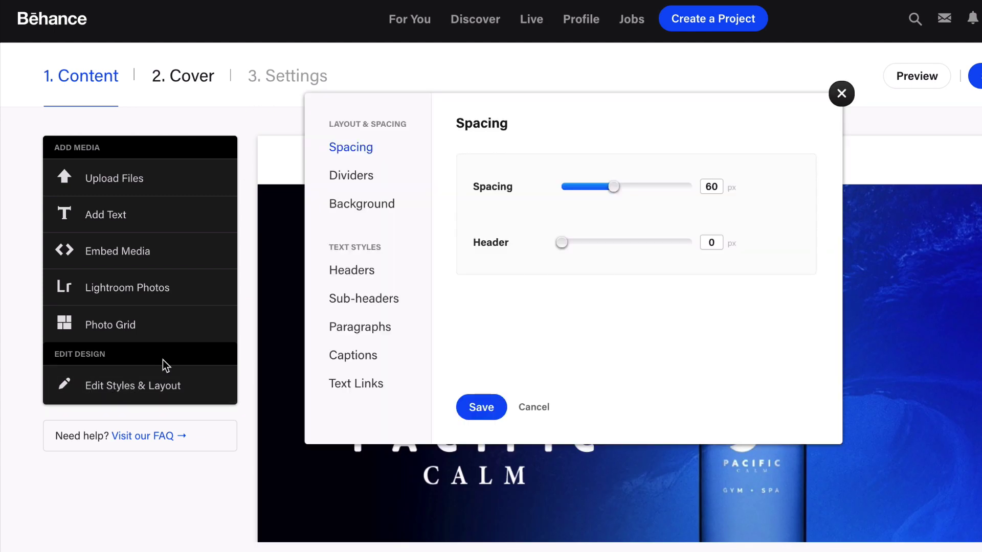
drag(581, 119, 371, 180)
scroll(741, 402, down, 10)
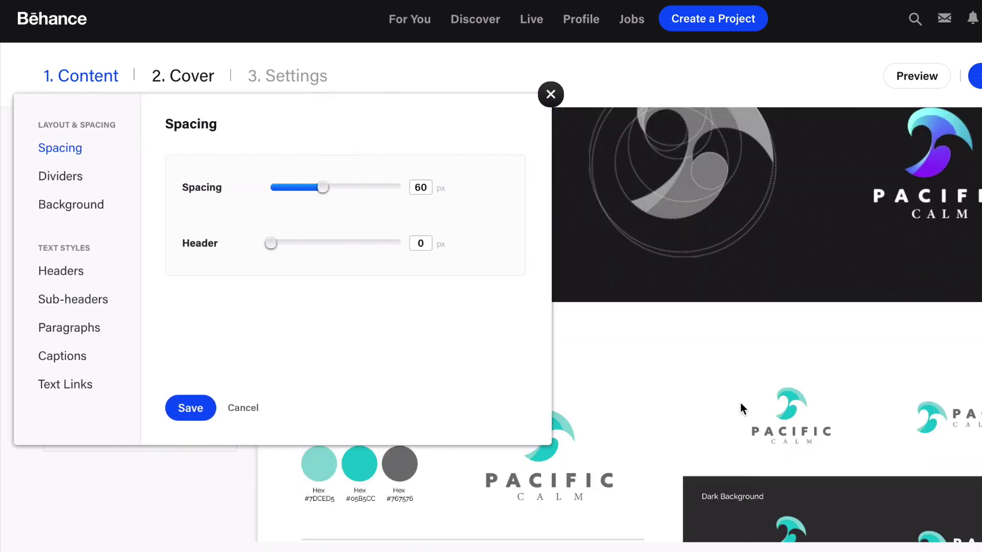
scroll(740, 403, down, 10)
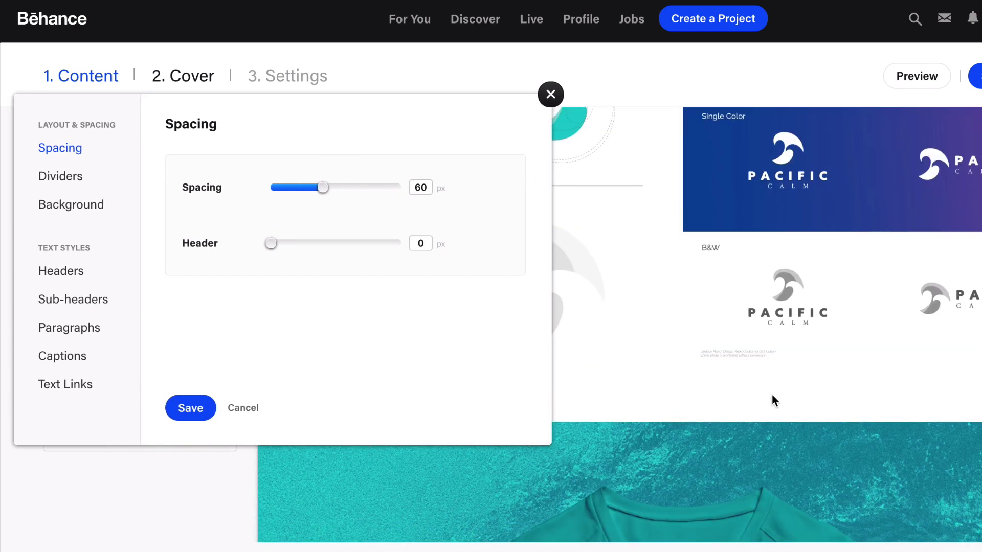
drag(322, 187, 225, 190)
mouse_move(270, 243)
mouse_down()
mouse_move(283, 251)
mouse_move(271, 244)
mouse_up()
Step: Make the project background colour black
click(90, 209)
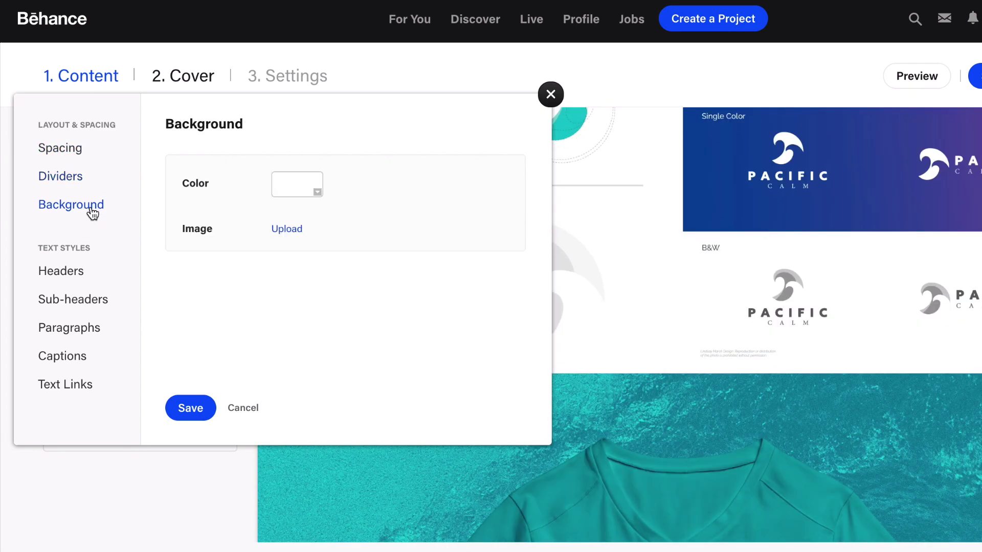
click(299, 193)
mouse_move(432, 149)
mouse_down()
mouse_move(405, 193)
mouse_move(325, 239)
mouse_up()
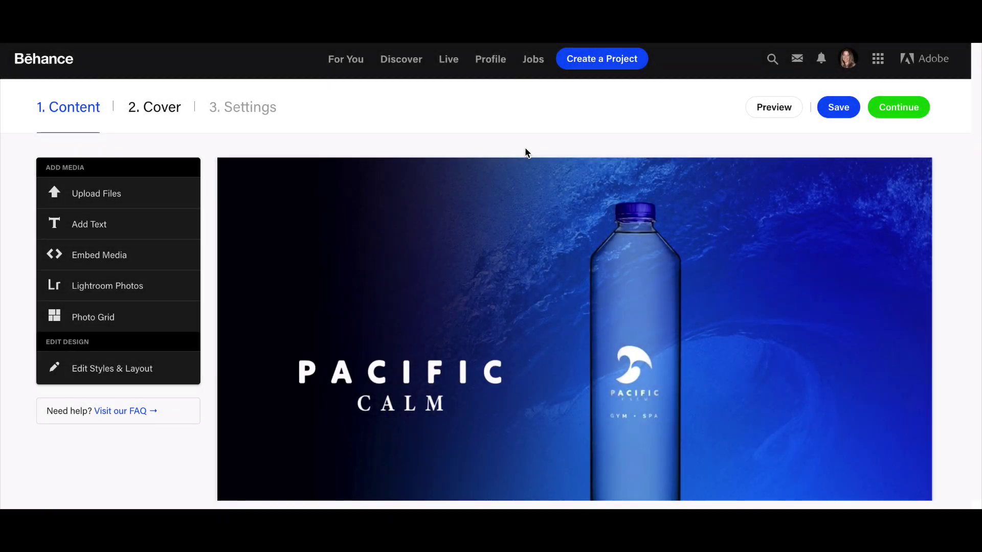
Step: Dismiss the insert-media options, save the project draft and continue to the cover step
mouse_move(539, 169)
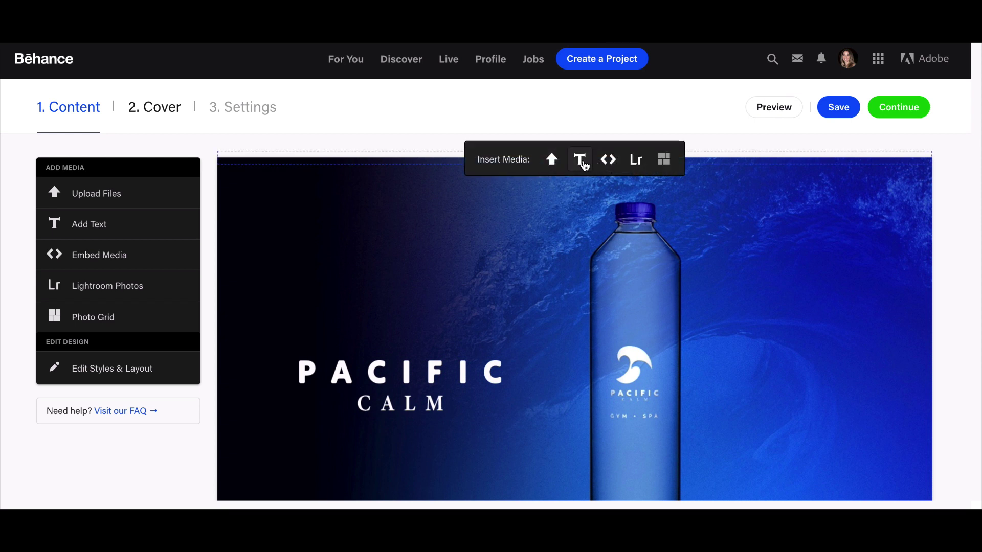
click(15, 271)
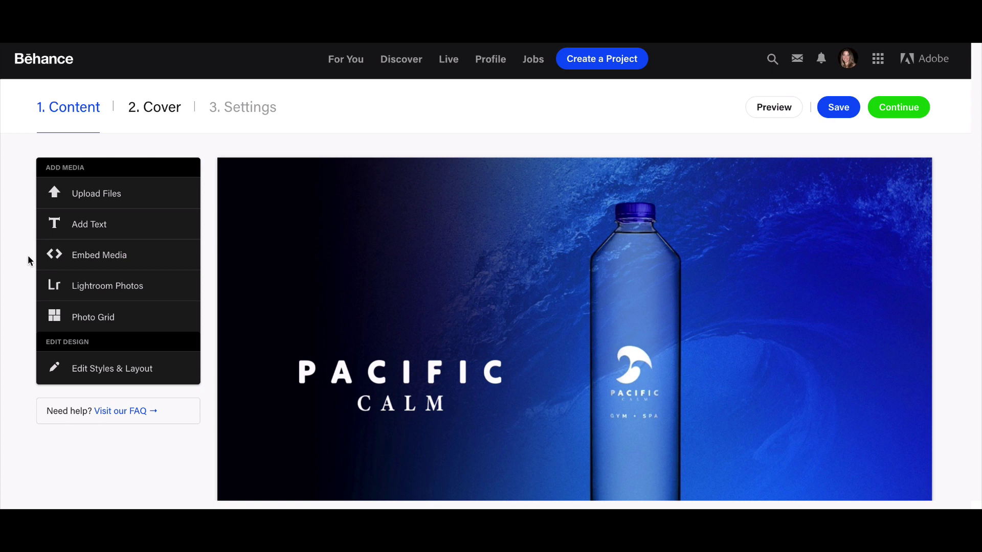
click(837, 109)
click(896, 109)
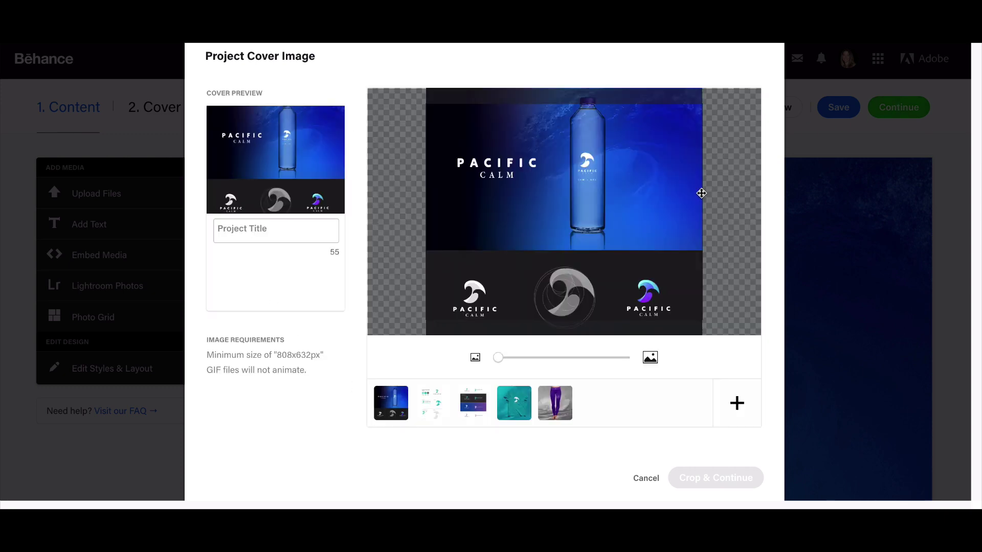
Step: Enter 'Logo Design And Branding Project for Pacific Calm' as the project title
click(274, 234)
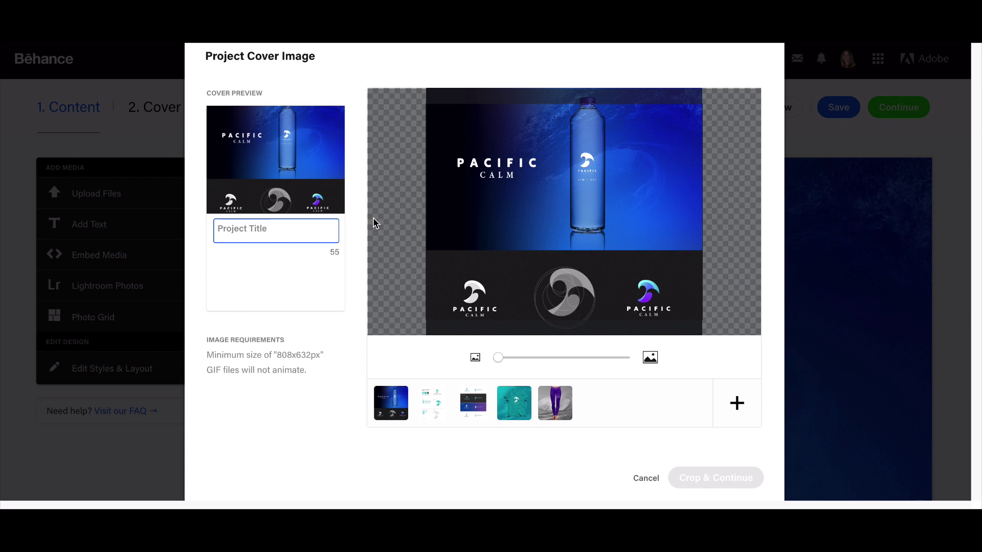
text(Logo Desig)
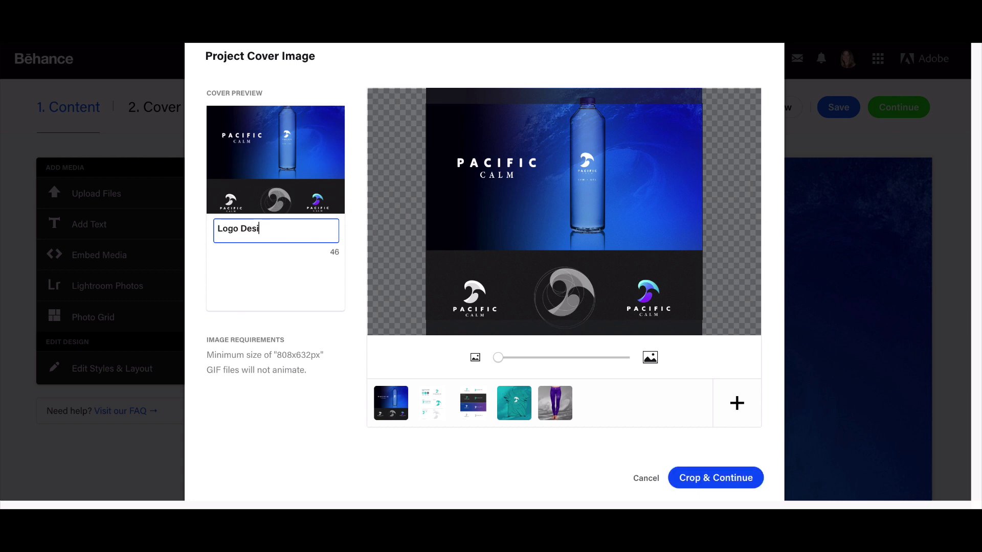
text(n And Branding Project)
text( for Pacific Calm)
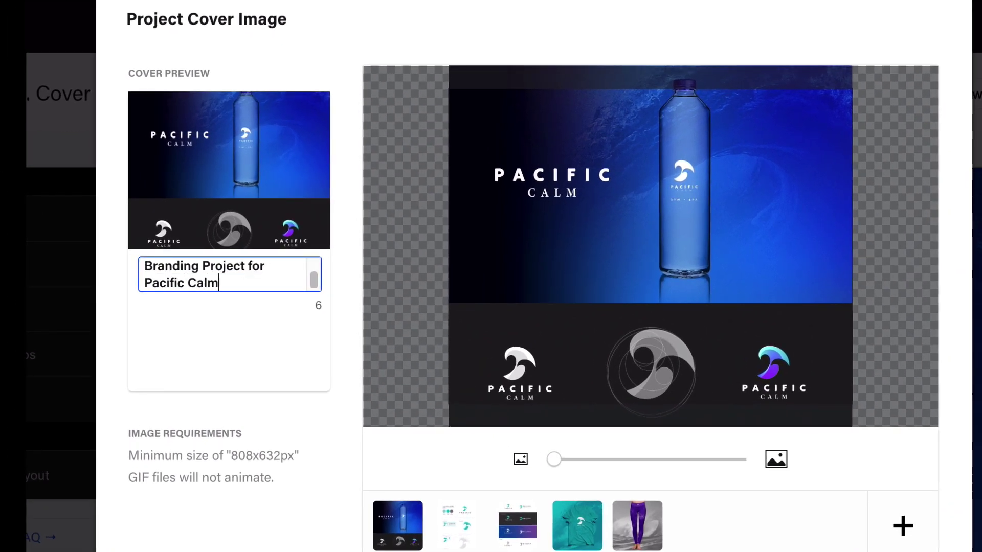
drag(218, 282, 145, 258)
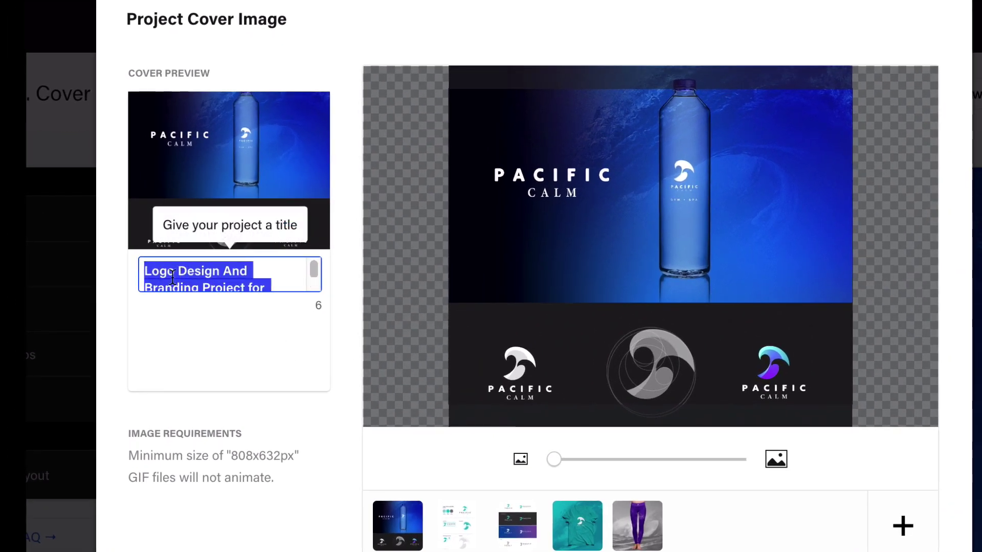
click(224, 284)
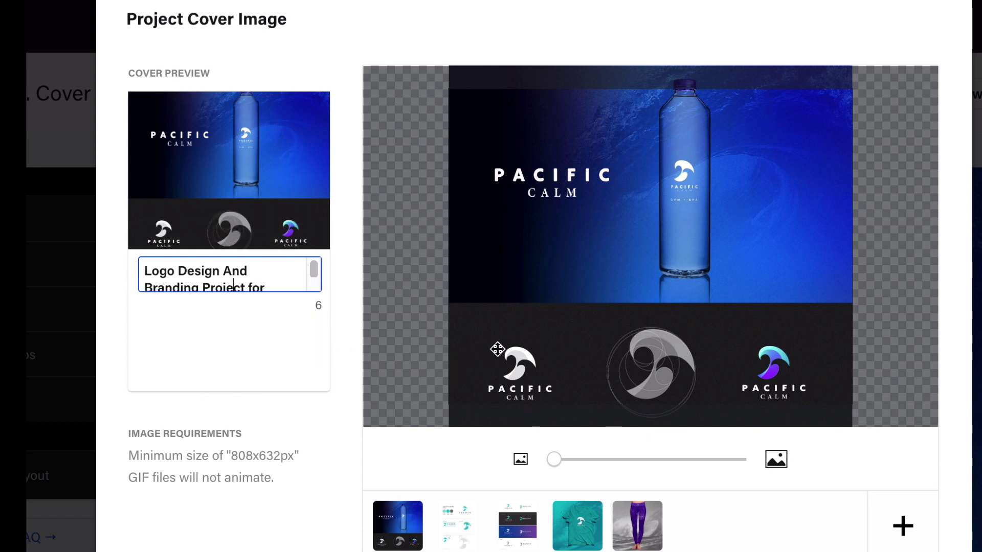
click(553, 459)
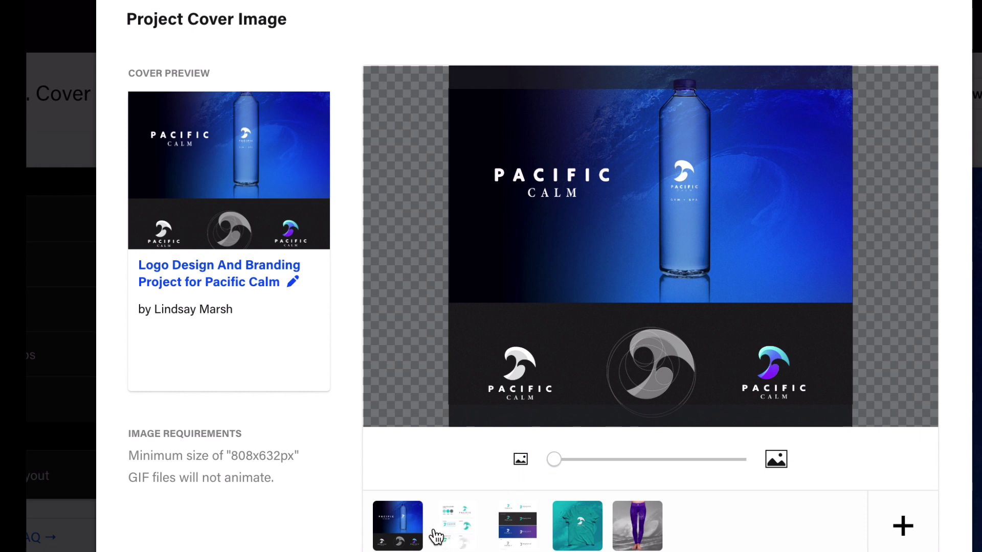
Step: Zoom and reposition the bottle cover image, then try the T-shirt and logo-variations images
drag(555, 459, 580, 461)
drag(581, 291, 629, 379)
drag(580, 459, 594, 459)
drag(567, 363, 591, 360)
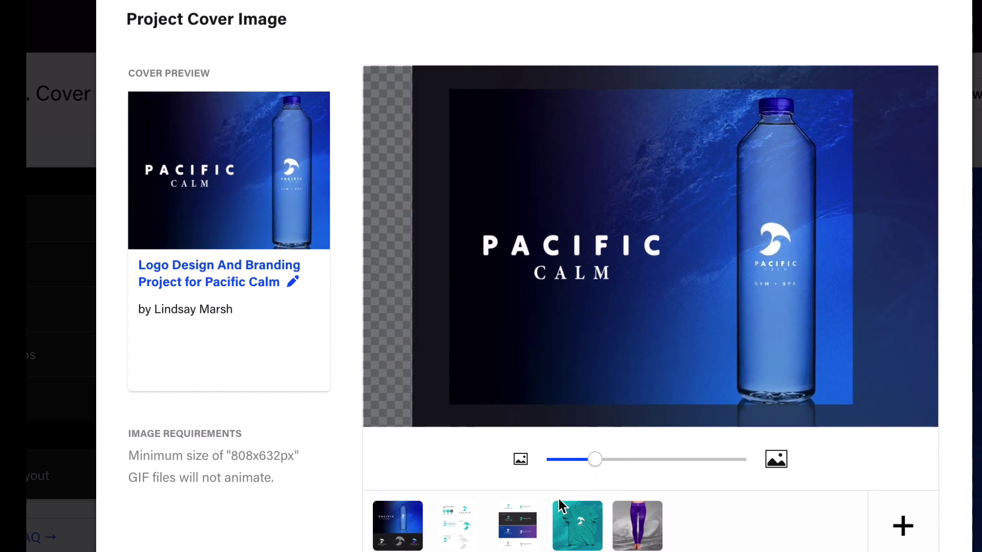
click(580, 532)
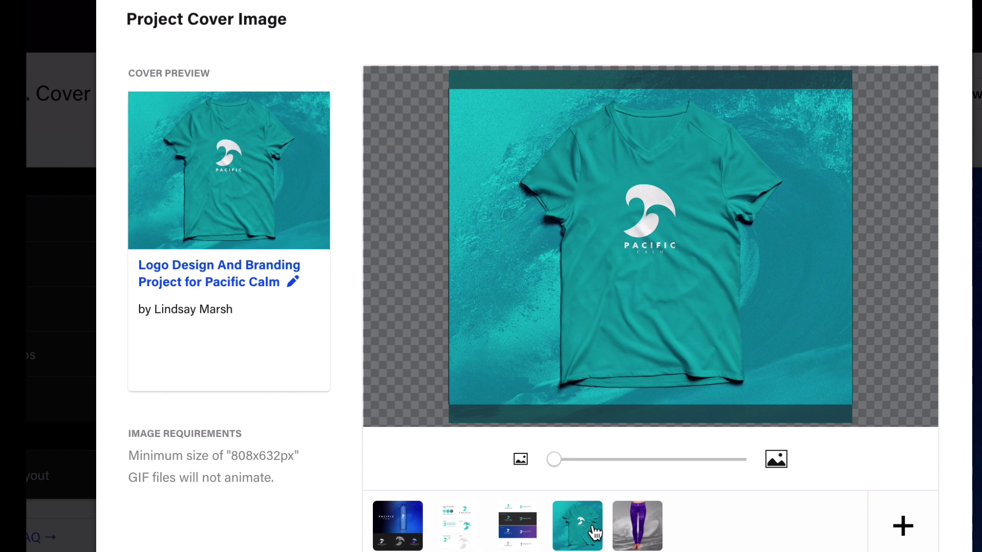
click(528, 531)
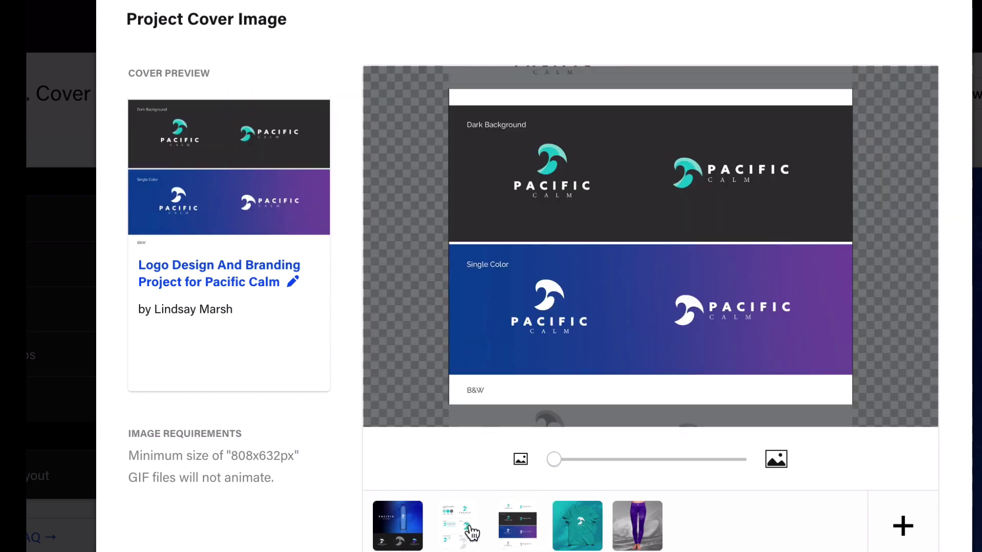
Step: Return to the water-bottle image and crop it centred on the bottle and title
click(404, 521)
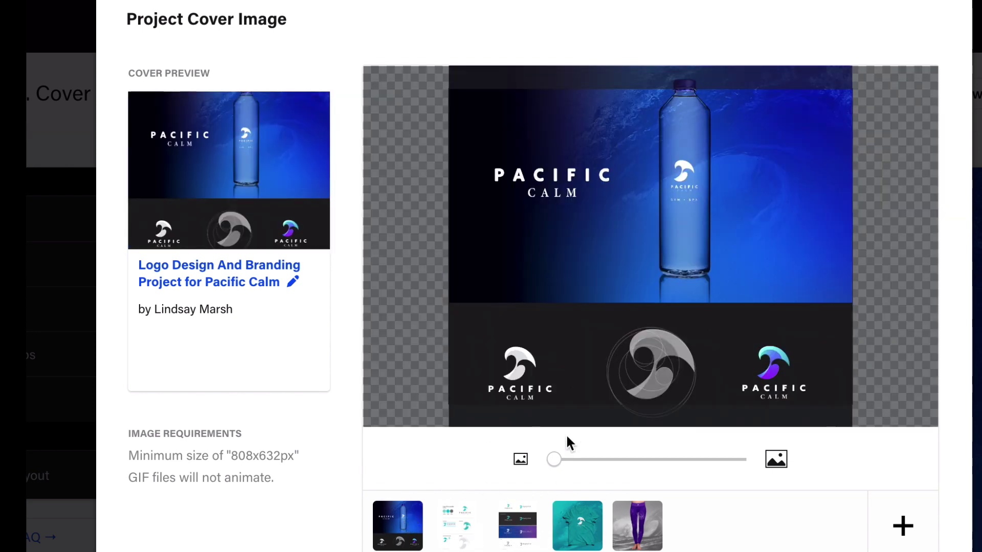
drag(555, 459, 588, 459)
drag(583, 294, 583, 207)
drag(587, 459, 695, 459)
drag(651, 392, 642, 224)
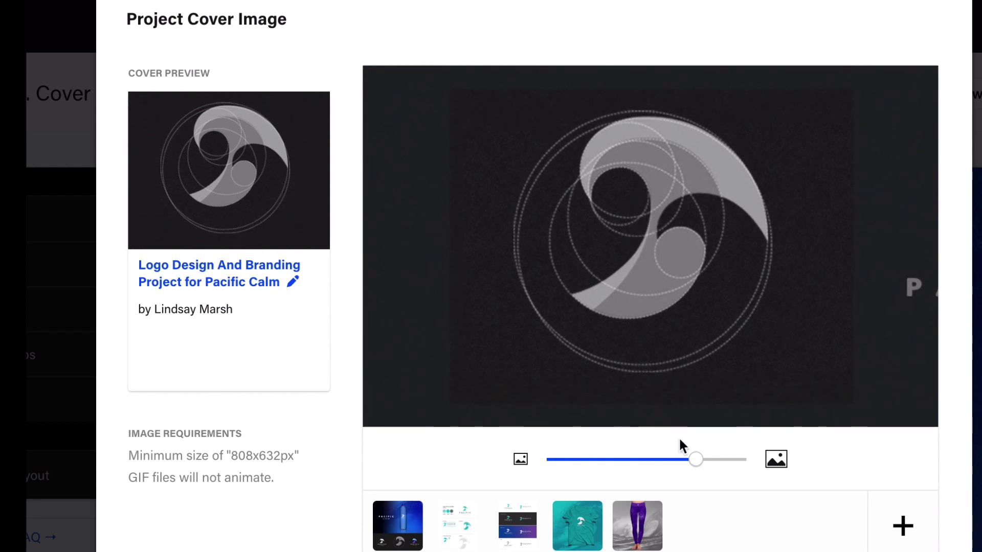
drag(692, 459, 580, 460)
drag(629, 302, 648, 366)
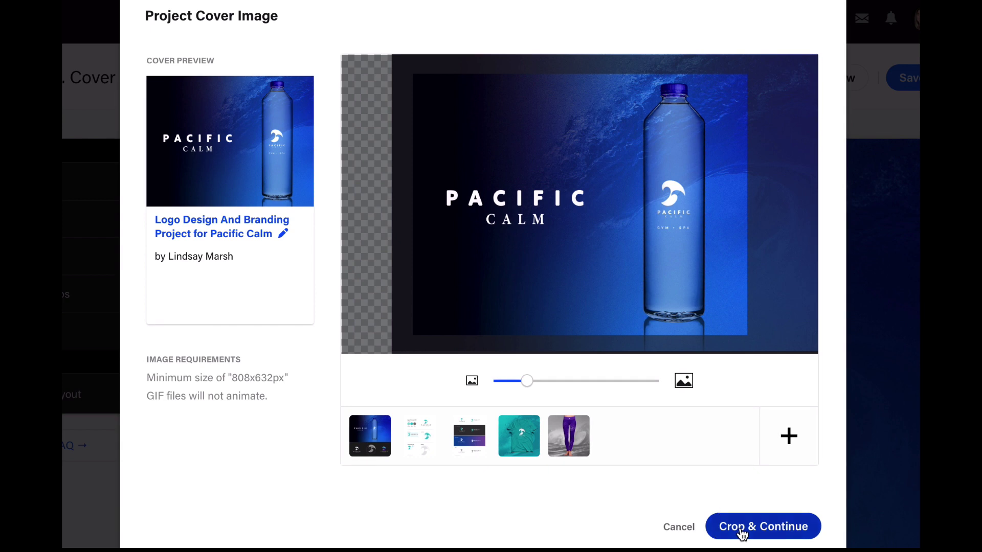
Step: Confirm the cover crop and choose Branding, Graphic Design and a third creative field
click(741, 531)
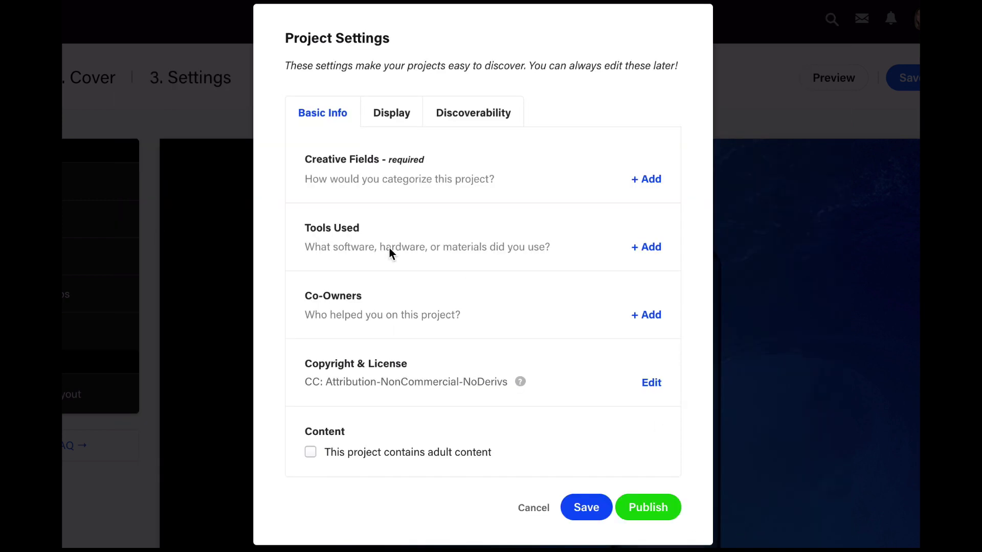
click(645, 177)
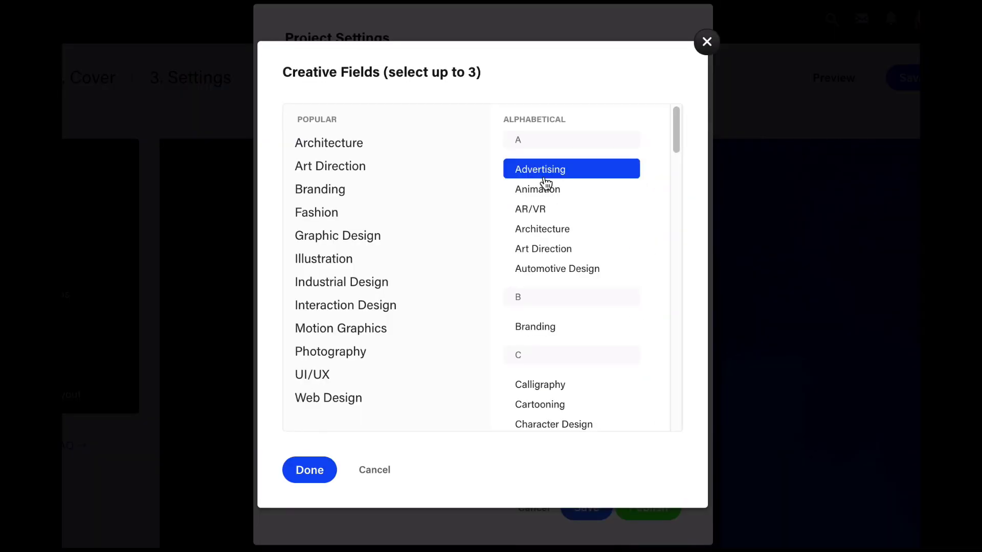
click(319, 189)
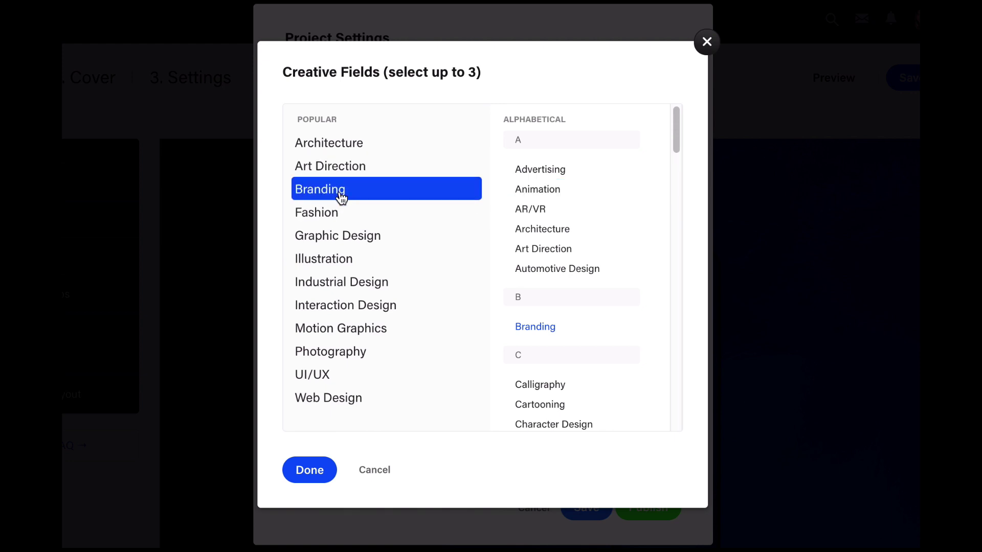
click(351, 242)
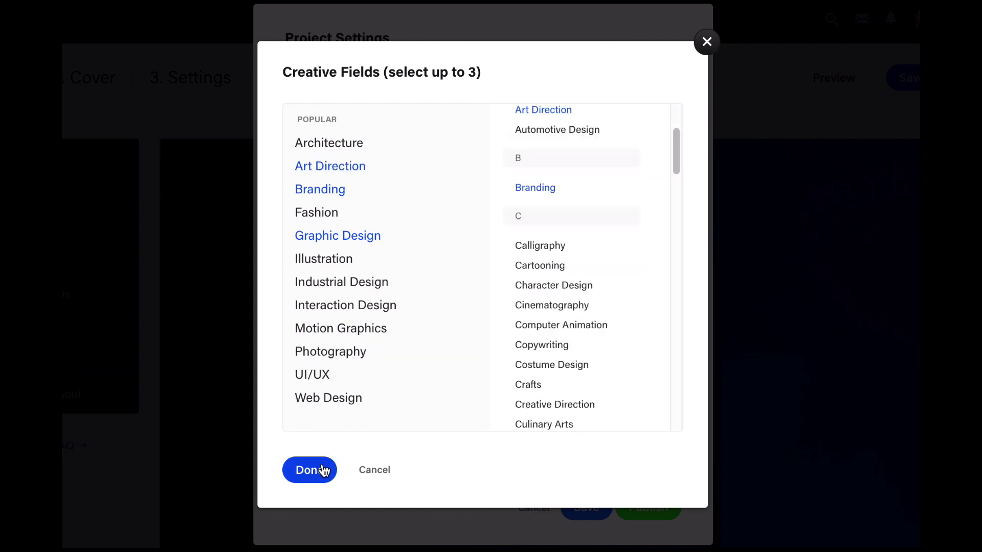
click(313, 468)
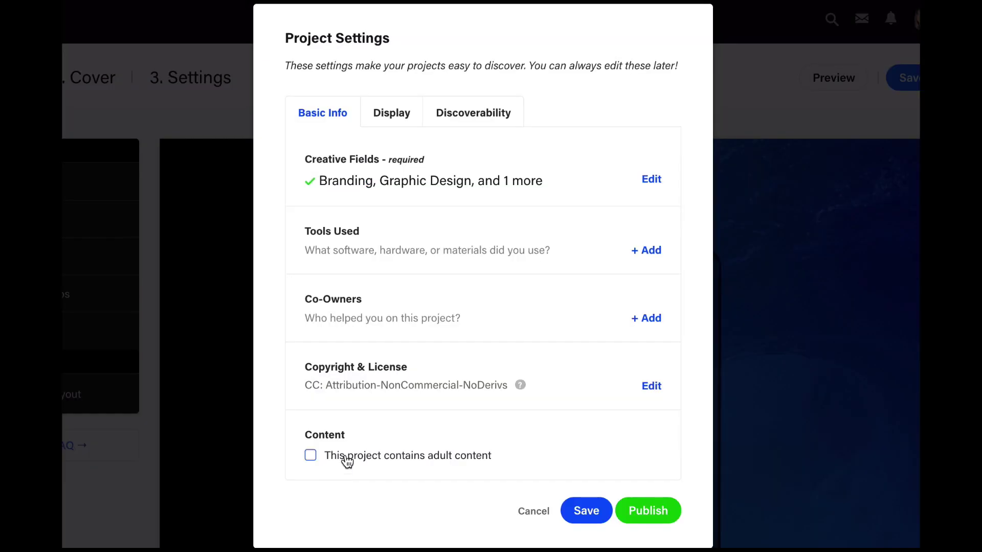
Step: List Adobe Photoshop and Adobe Illustrator as tools and keep the Attribution-NonCommercial-NoDerivs license
click(647, 250)
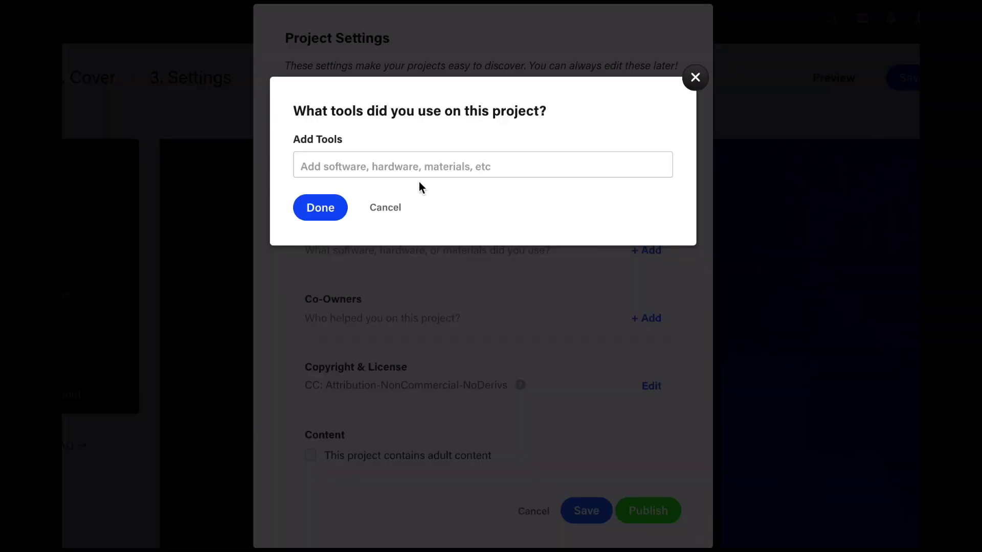
click(381, 162)
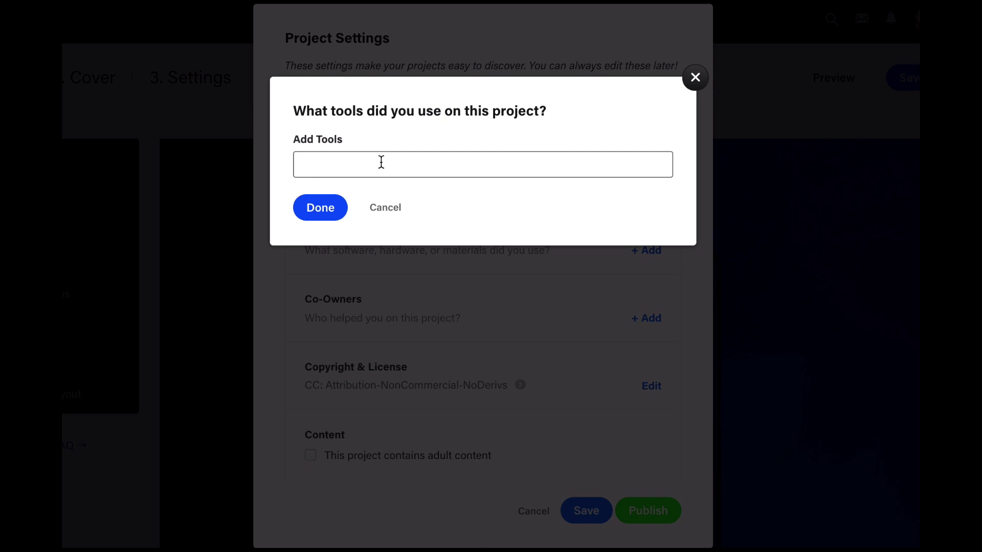
text(photoshop)
key(Return)
click(651, 390)
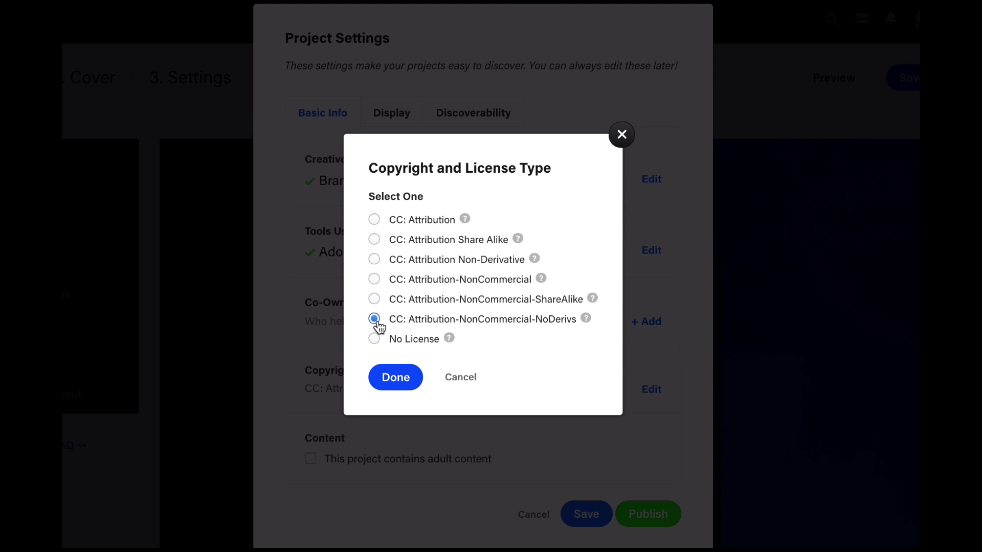
click(391, 378)
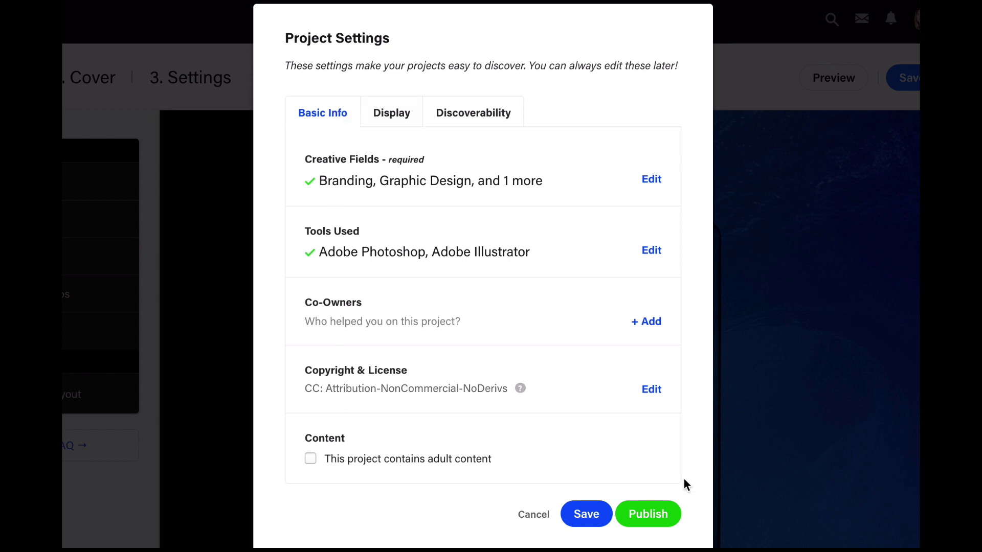
Step: In the Discoverability settings, write the project description and start the keywords with logo design
click(391, 115)
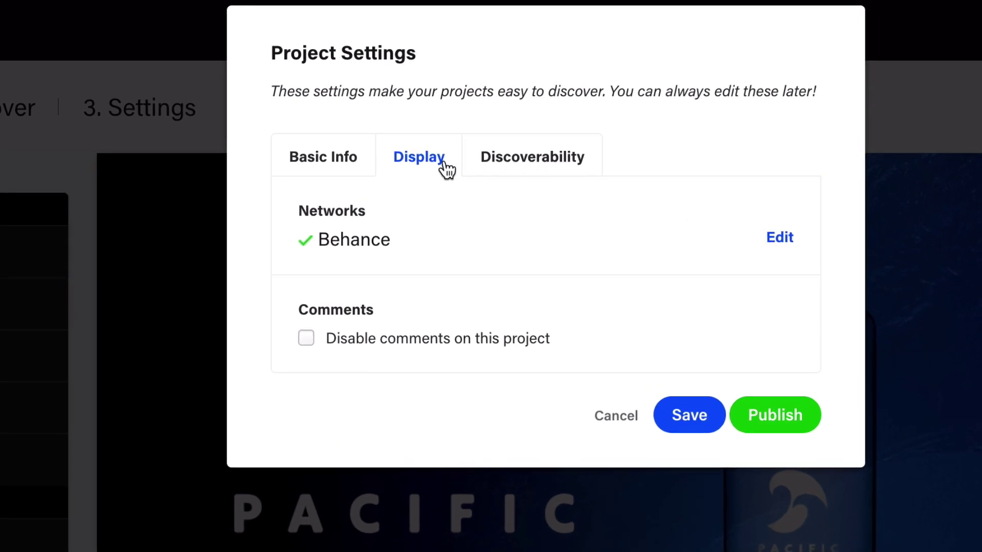
click(534, 163)
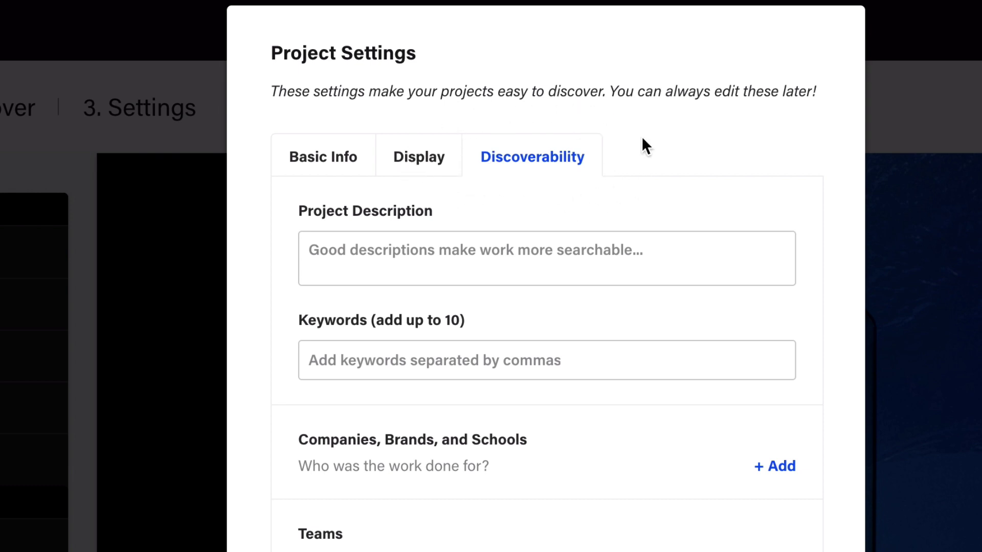
click(350, 162)
click(519, 161)
click(376, 252)
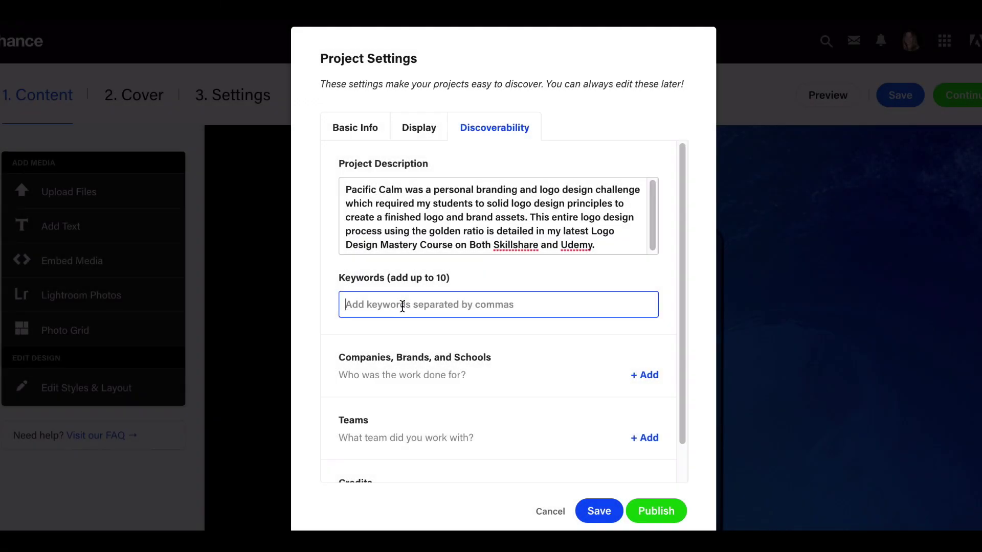
text(branding)
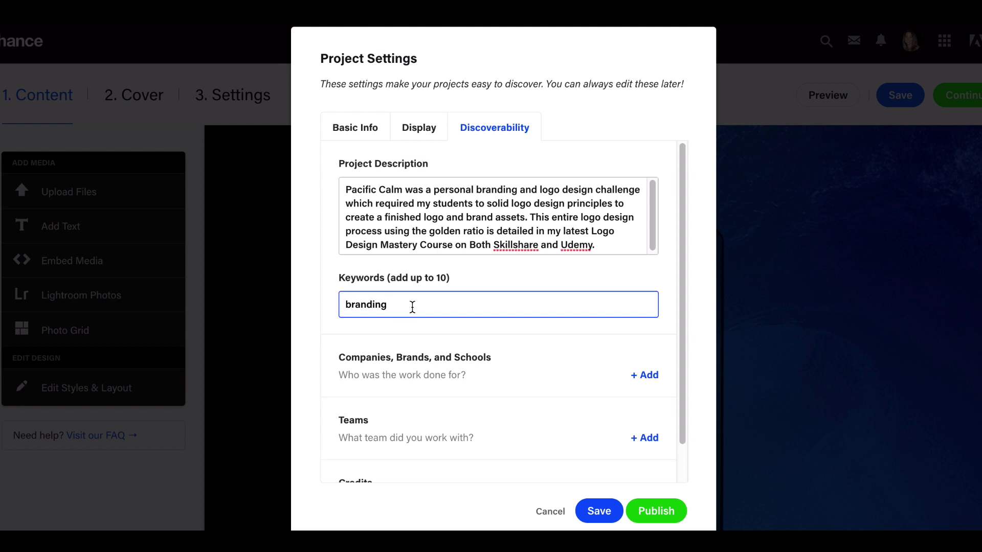
text(logo design,)
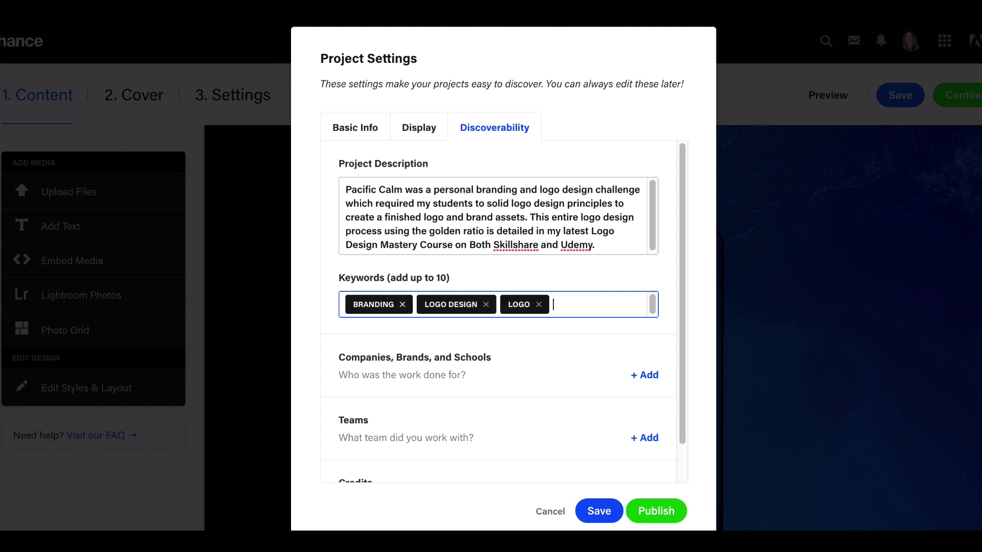
Step: Add marketing and golden ratio as keyword tags
text(marketing)
key(Return)
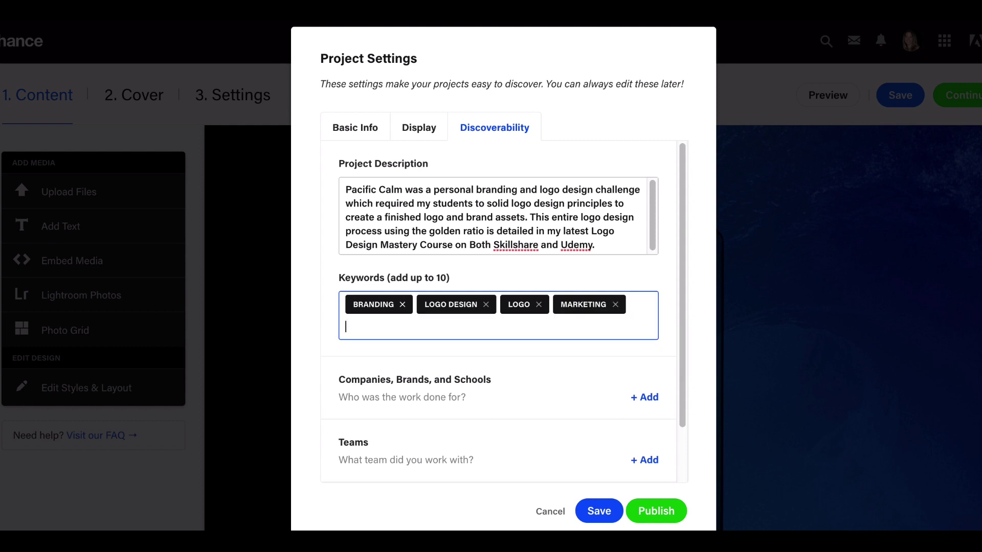
text(golden ratio)
key(Return)
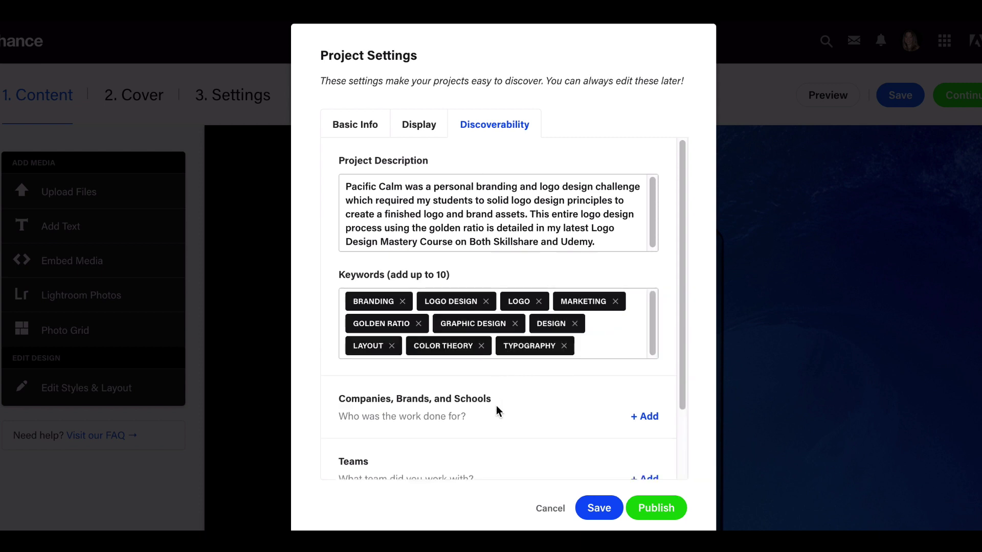
scroll(498, 409, down, 1)
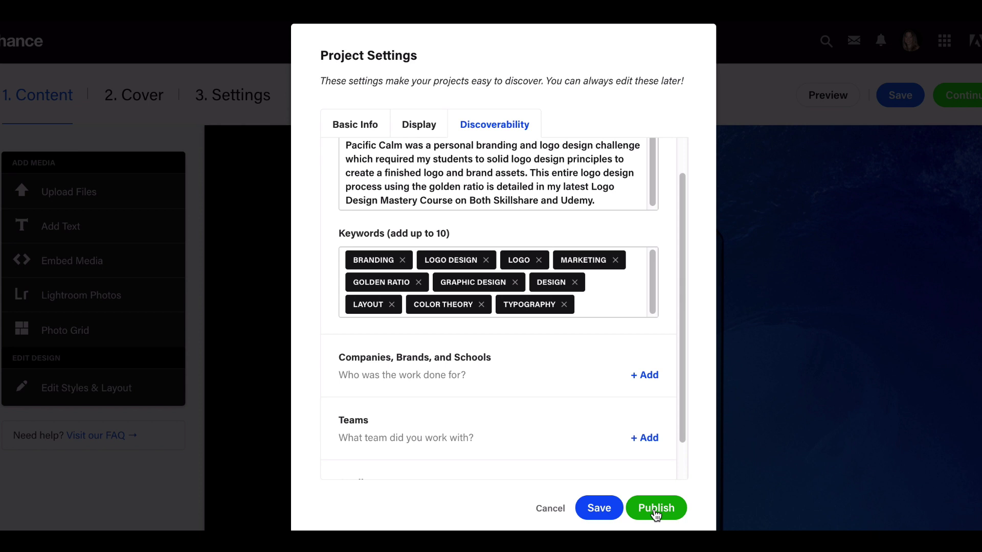
Step: Publish the project and close the Promote Your Work popup
click(656, 509)
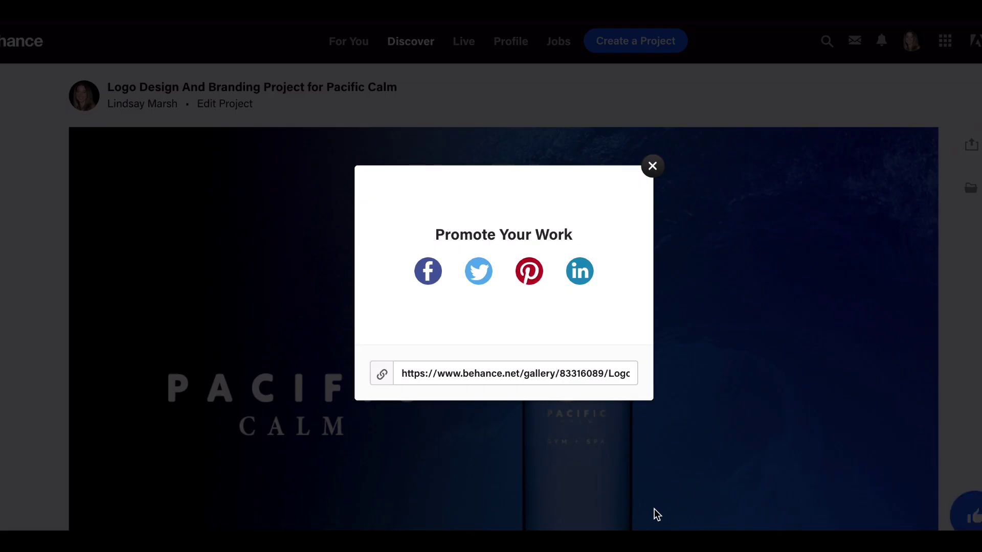
click(535, 374)
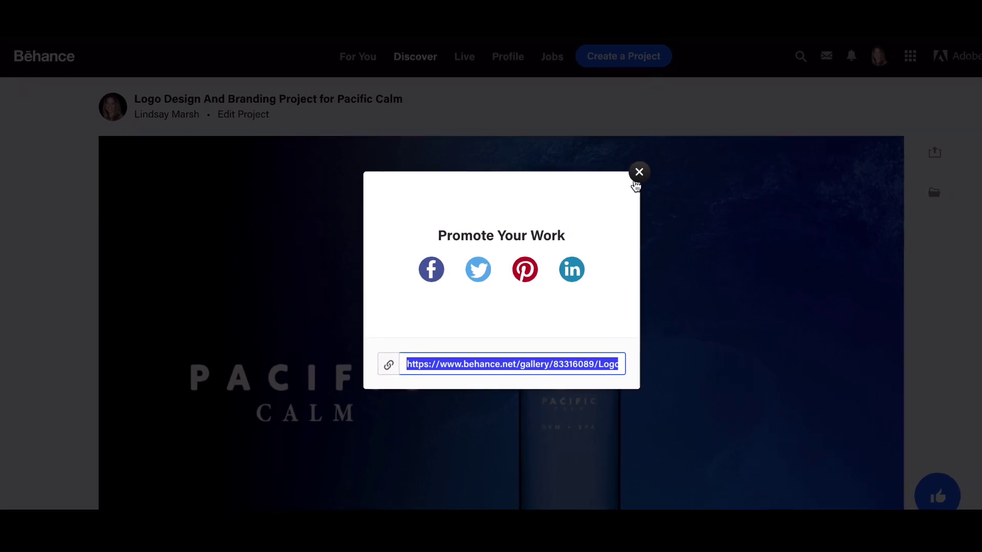
click(637, 180)
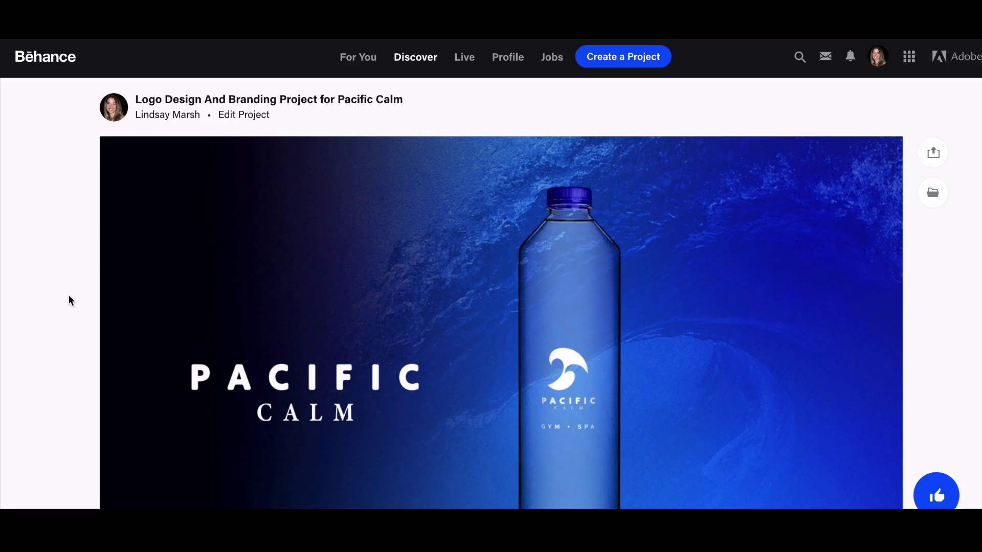
Step: Scroll the live project, play the embedded Pacific Calm video and appreciate the project
scroll(64, 312, down, 10)
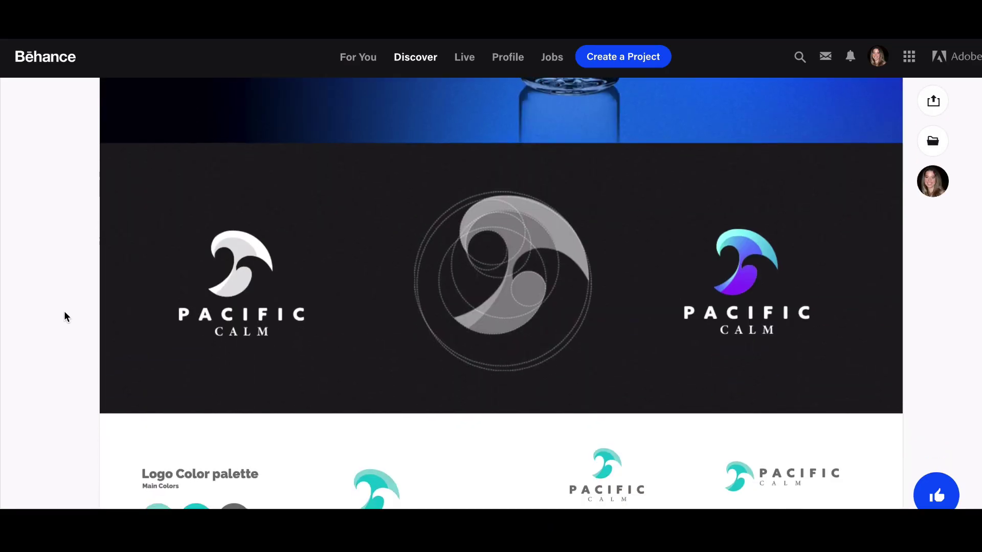
scroll(64, 312, down, 12)
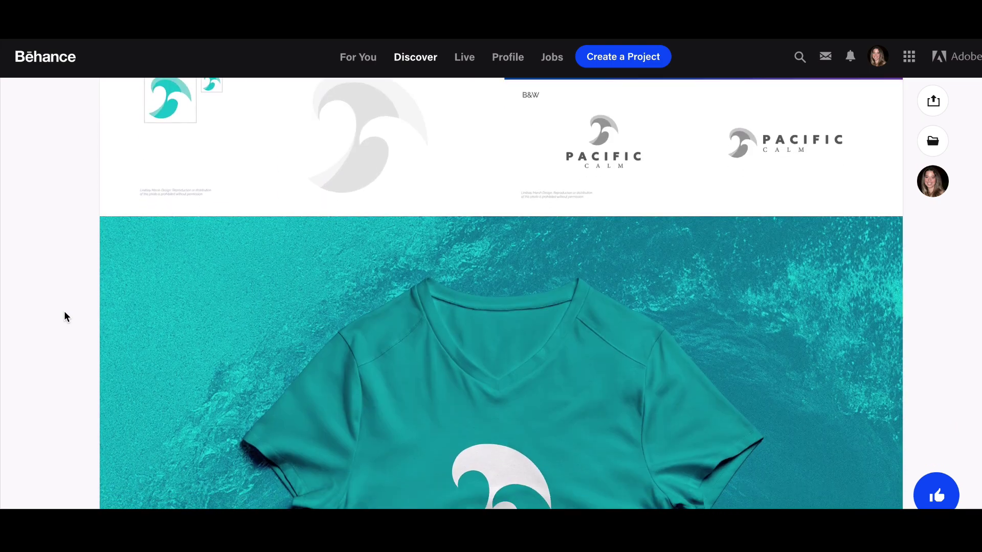
scroll(65, 313, down, 12)
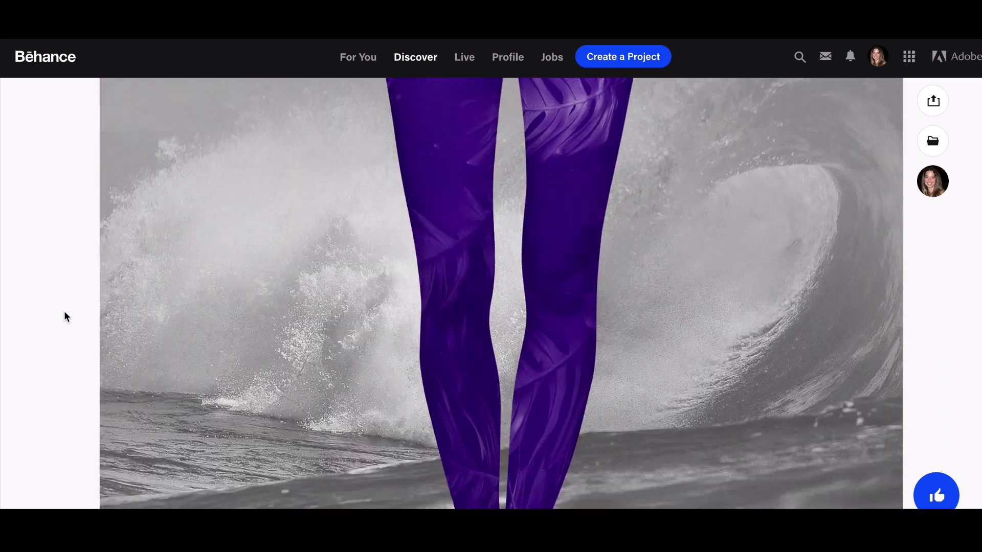
scroll(64, 312, down, 12)
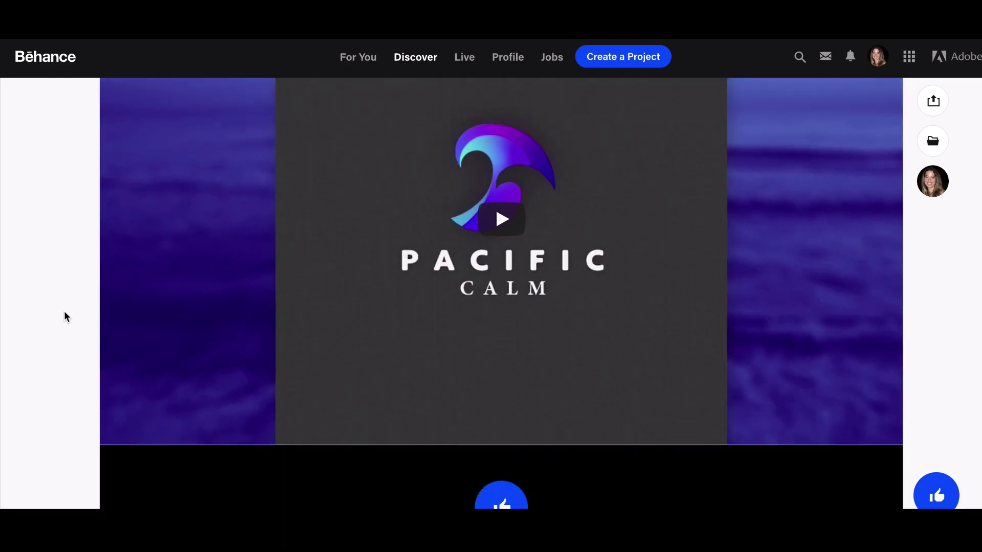
click(501, 198)
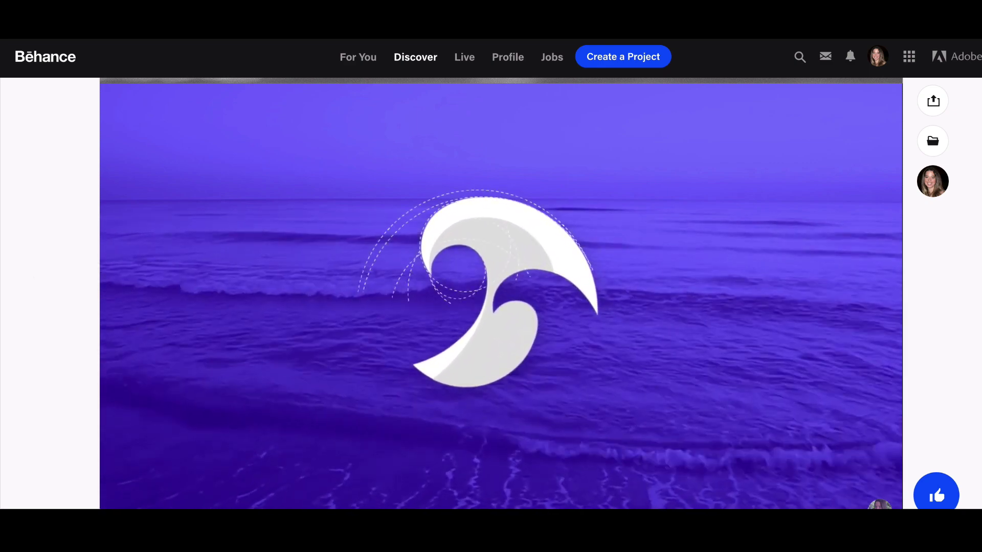
click(939, 497)
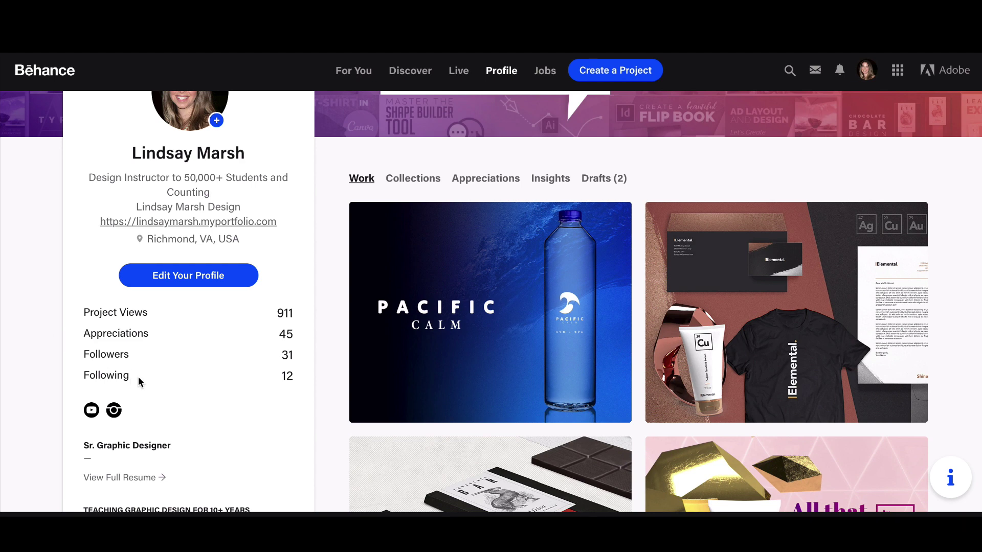
Step: Scroll the profile's Work tab to check the Pacific Calm cover leads the published work
scroll(324, 356, down, 2)
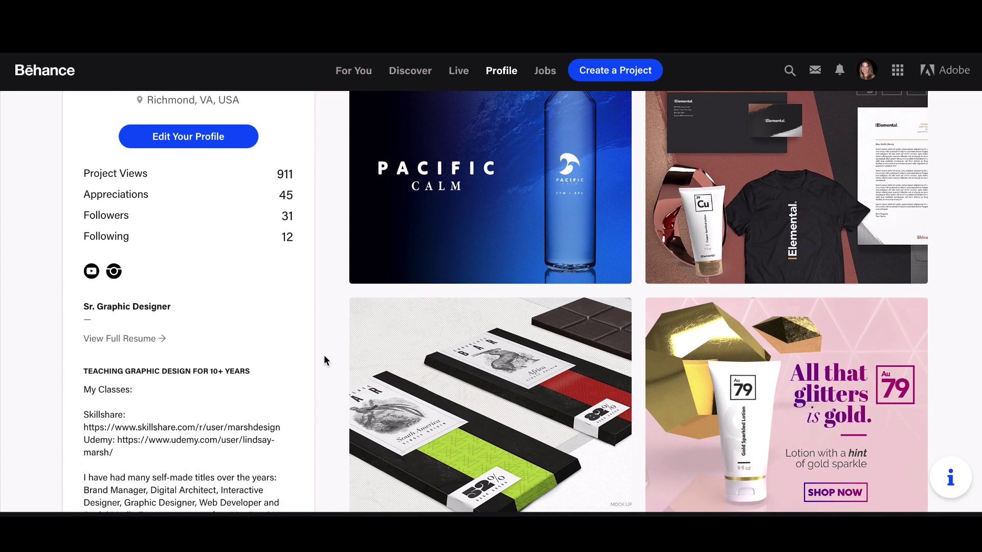
scroll(324, 356, up, 2)
scroll(324, 355, up, 2)
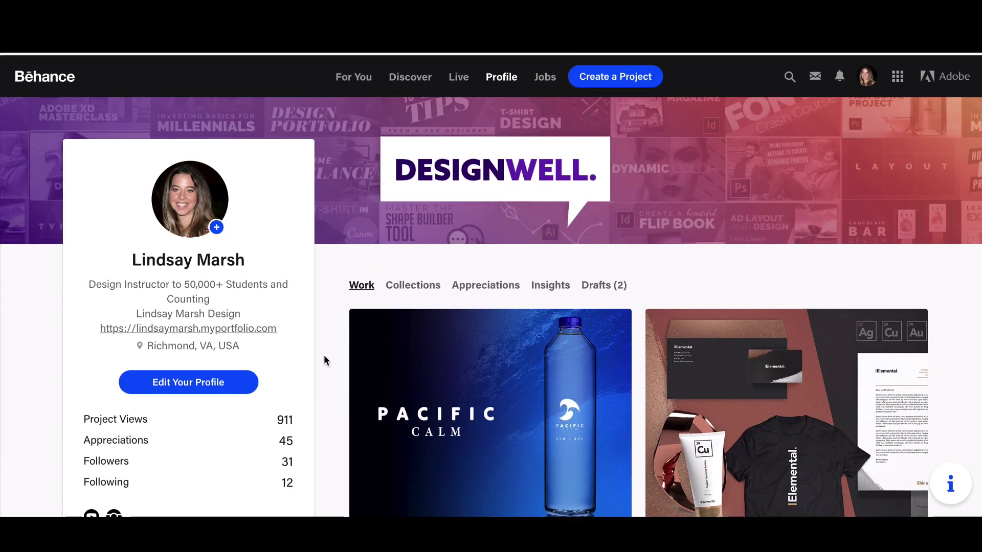